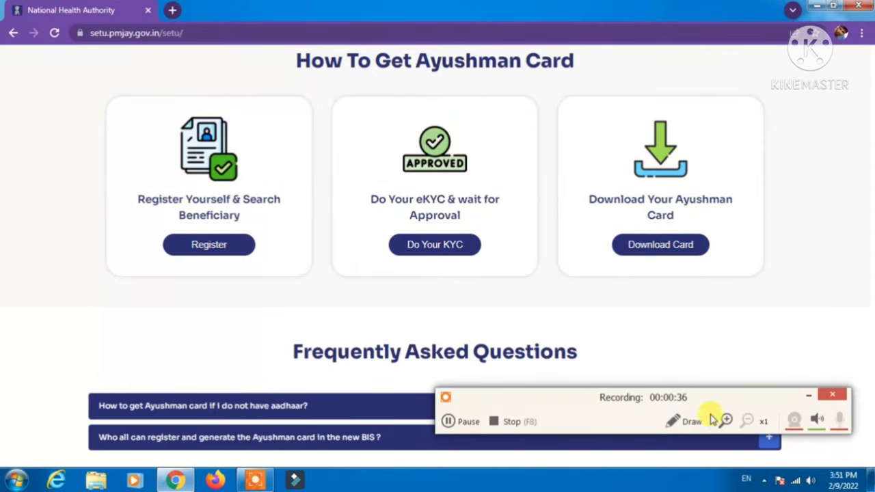
Choose Download Card under 'Download Your Ayushman Card' in the How To Get Ayushman Card section.
click(689, 421)
mouse_move(566, 97)
mouse_down()
mouse_move(633, 240)
mouse_move(744, 249)
mouse_move(757, 272)
mouse_up()
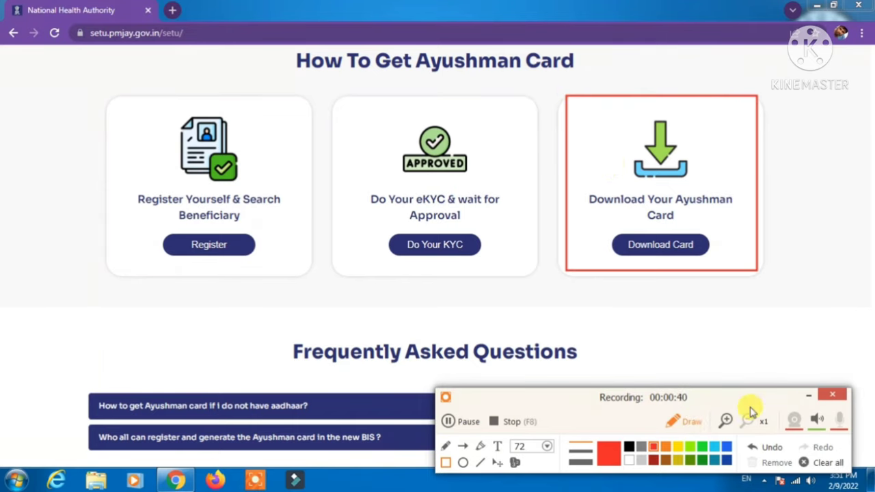
click(828, 463)
click(684, 422)
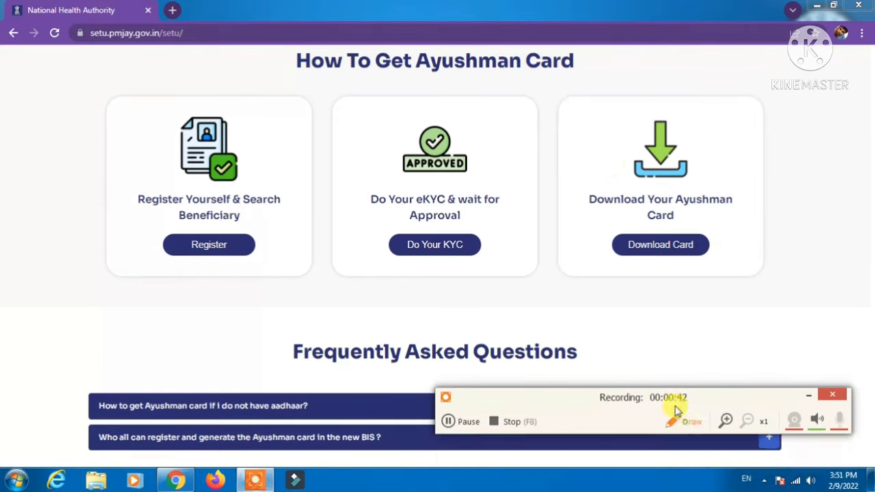
Enter the registered mobile number on the Sign In page and sign in.
click(661, 246)
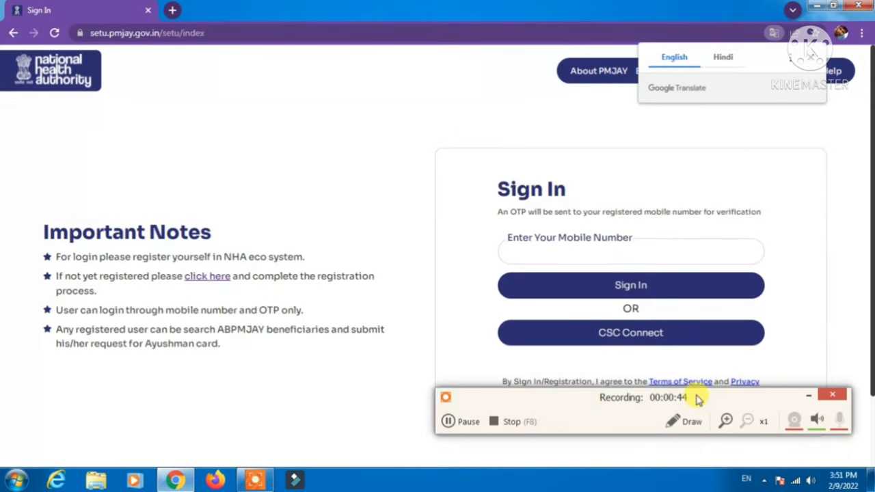
click(709, 424)
mouse_move(486, 208)
mouse_down()
mouse_move(602, 285)
mouse_move(766, 268)
mouse_up()
drag(487, 270, 764, 315)
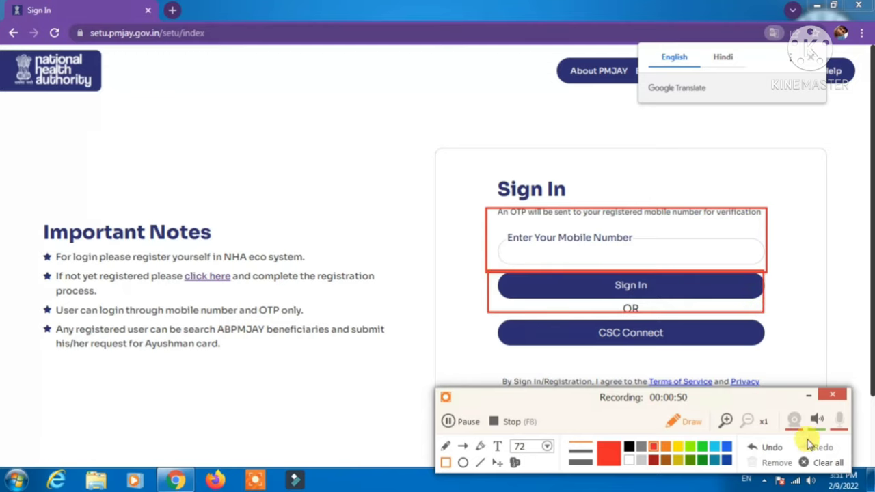
click(825, 463)
click(686, 421)
click(560, 254)
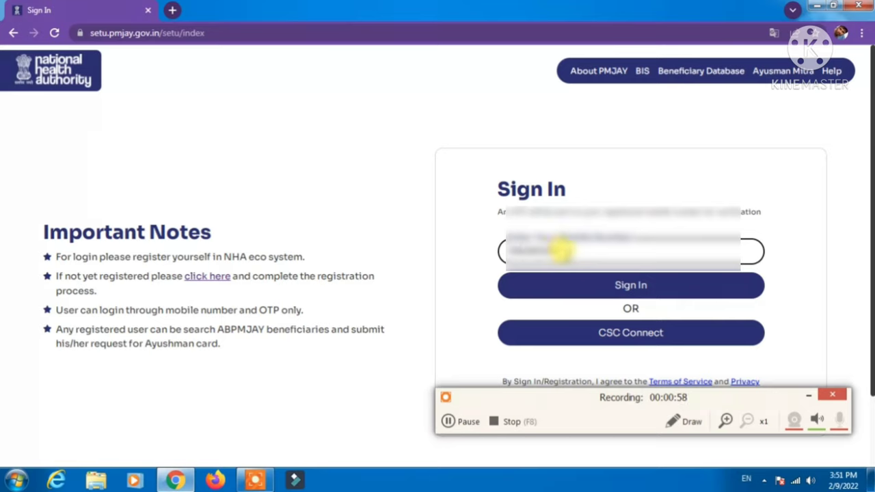
click(629, 285)
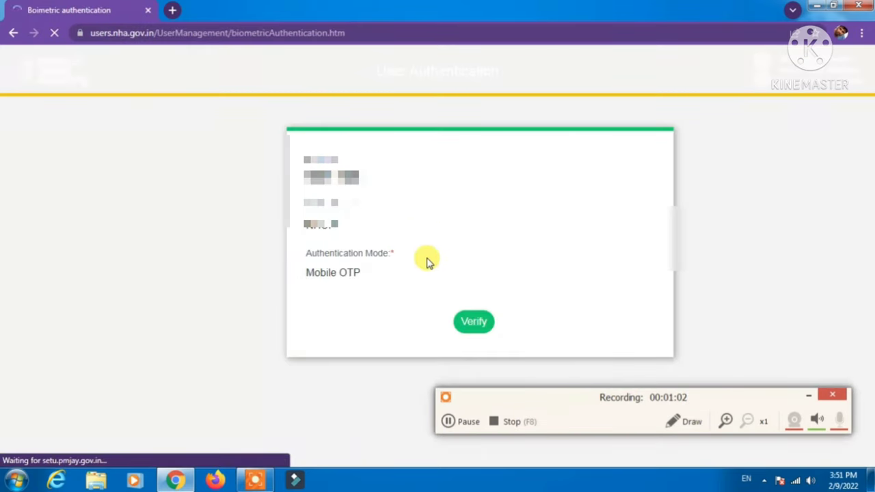
Request and validate the mobile OTP, then confirm the success message.
click(698, 422)
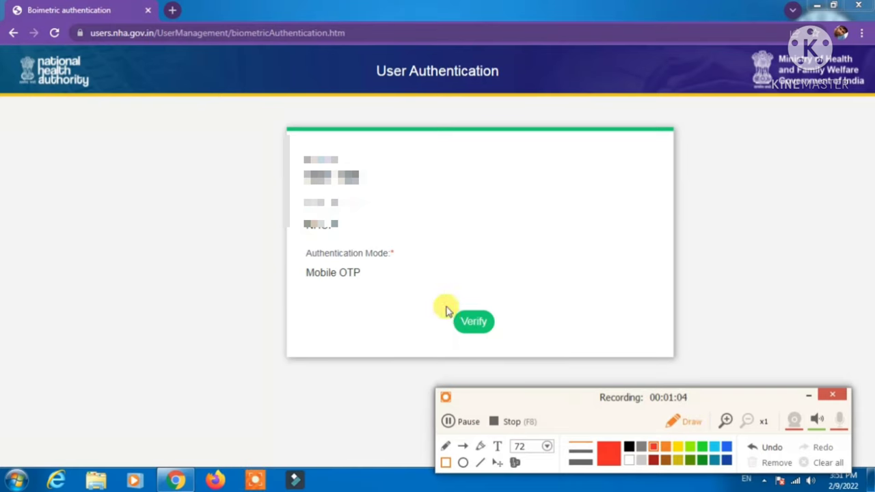
drag(445, 305, 539, 345)
click(827, 462)
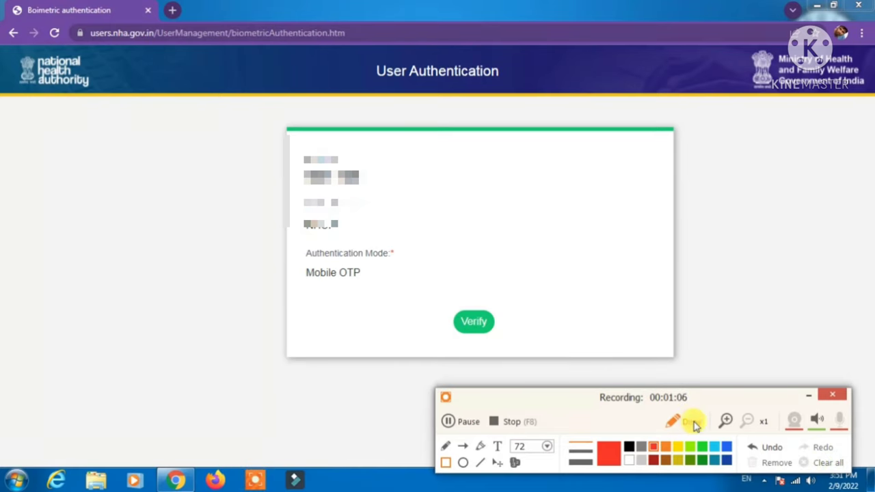
click(690, 421)
click(479, 320)
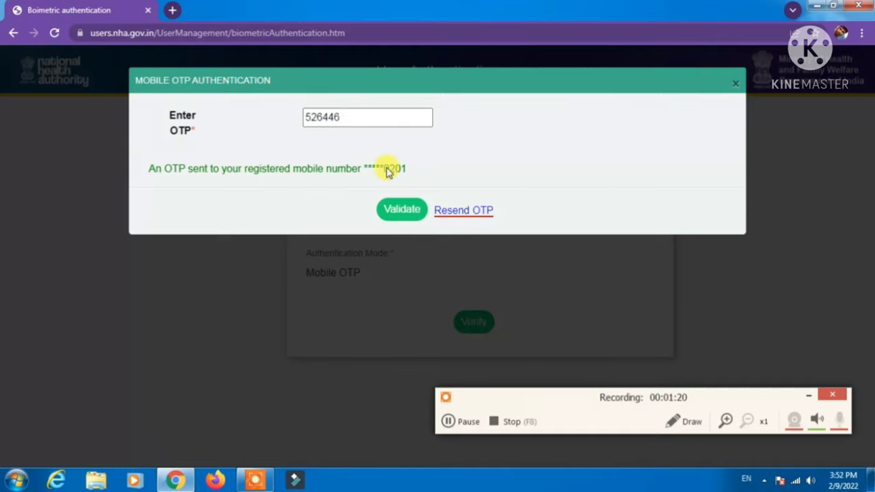
click(414, 212)
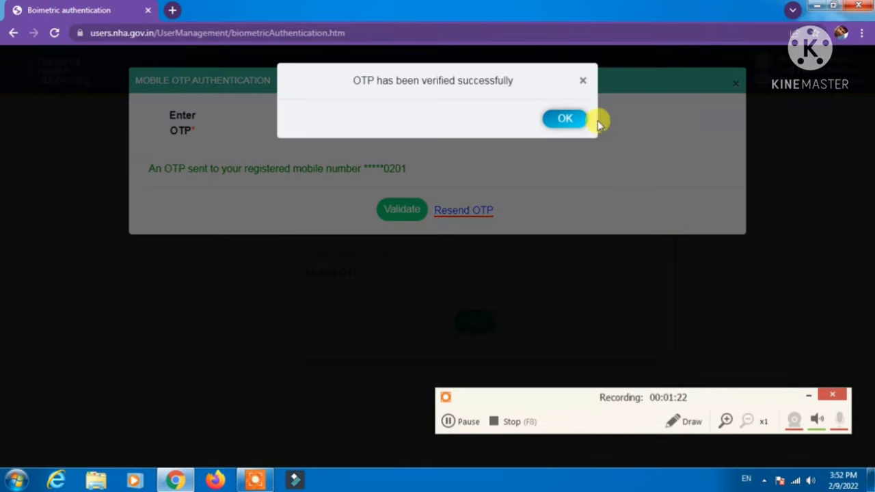
click(564, 120)
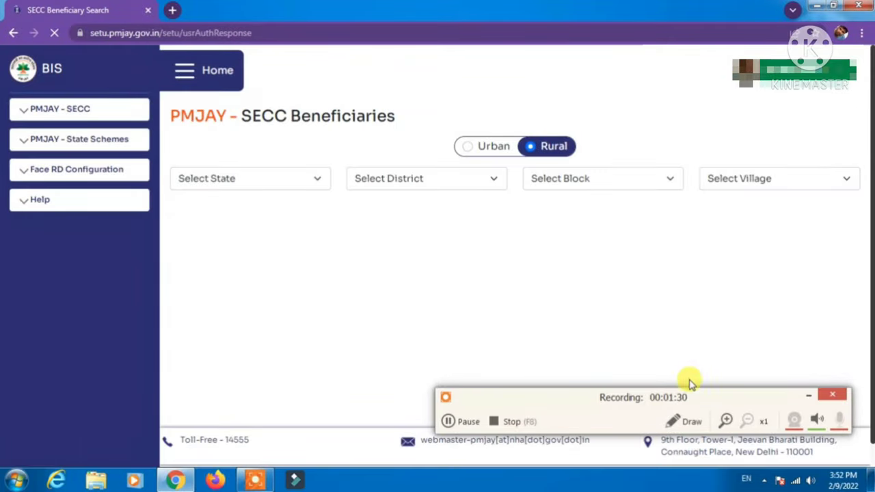
Expand the PMJAY - SECC section in the left sidebar.
click(687, 420)
click(51, 117)
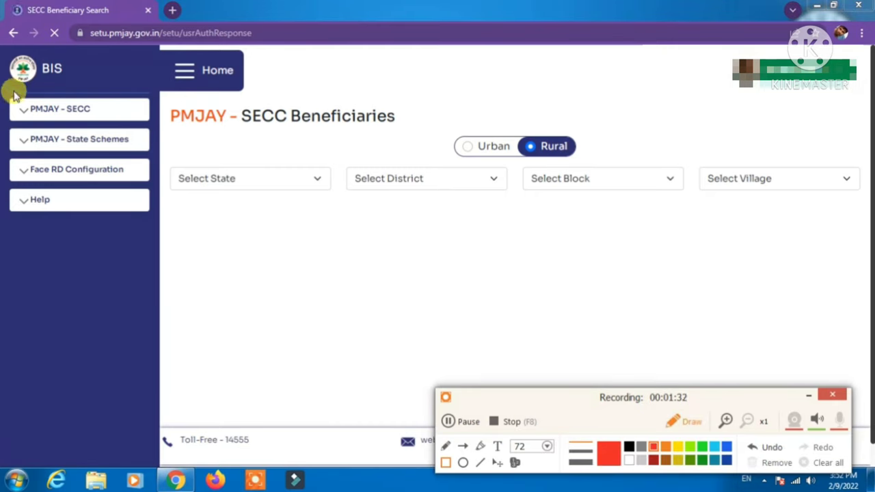
mouse_move(3, 91)
mouse_down()
mouse_move(125, 192)
mouse_move(166, 255)
mouse_up()
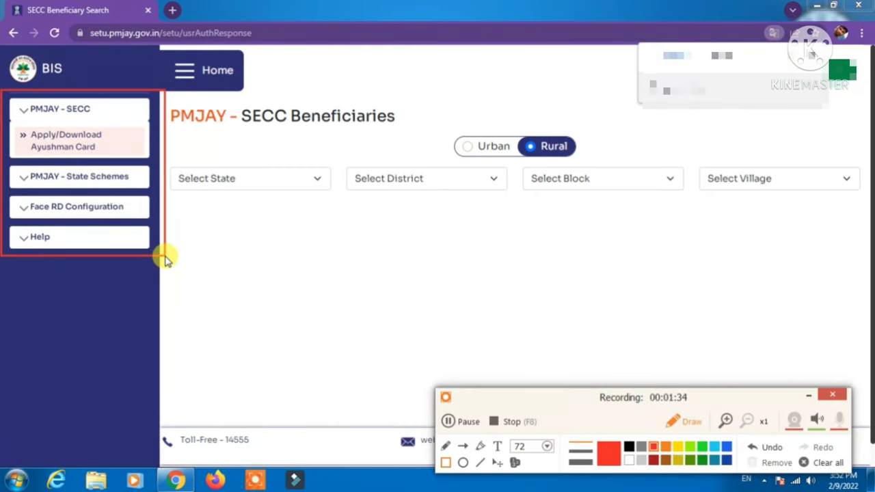
drag(166, 156, 341, 205)
drag(351, 152, 516, 213)
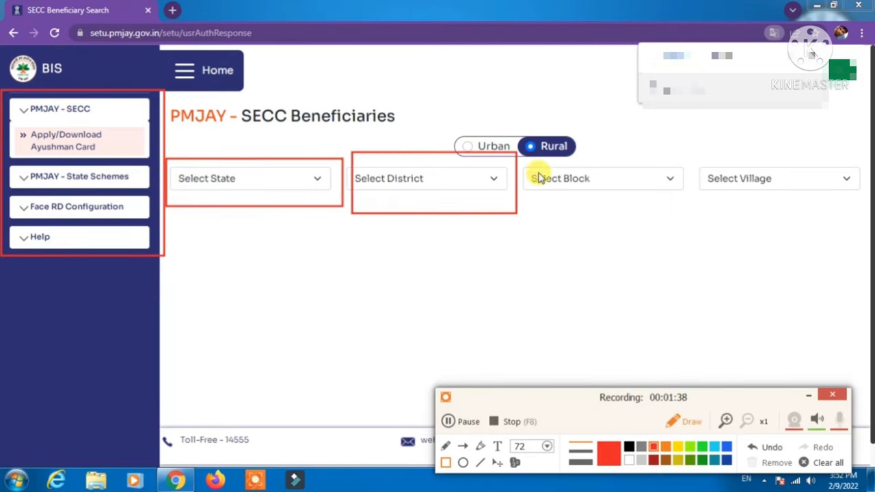
mouse_move(525, 162)
mouse_down()
mouse_move(655, 205)
mouse_move(688, 205)
mouse_up()
mouse_move(698, 154)
mouse_down()
mouse_move(699, 192)
mouse_move(863, 205)
mouse_up()
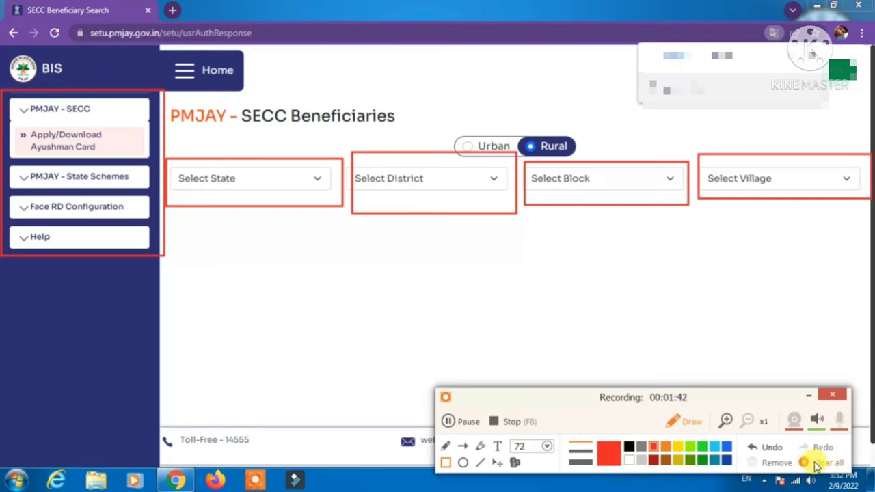
click(820, 462)
click(690, 422)
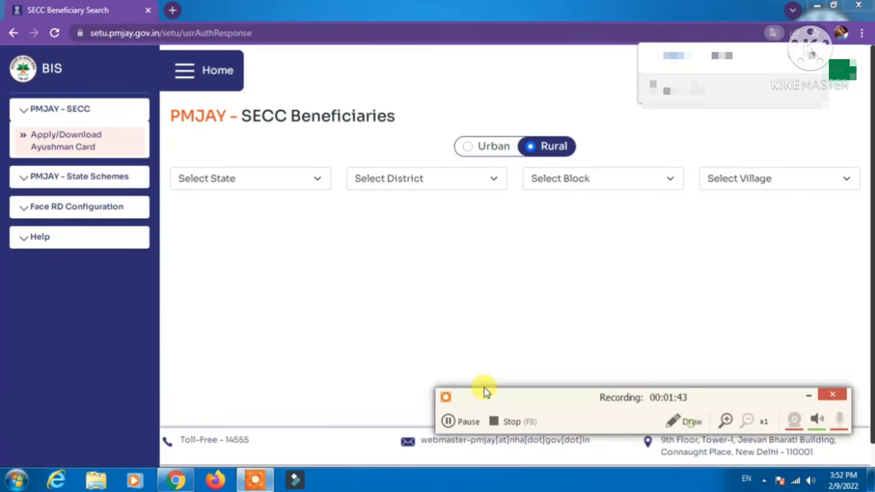
Expand PMJAY - State Schemes to list its Ayushman card apply and download options.
click(81, 174)
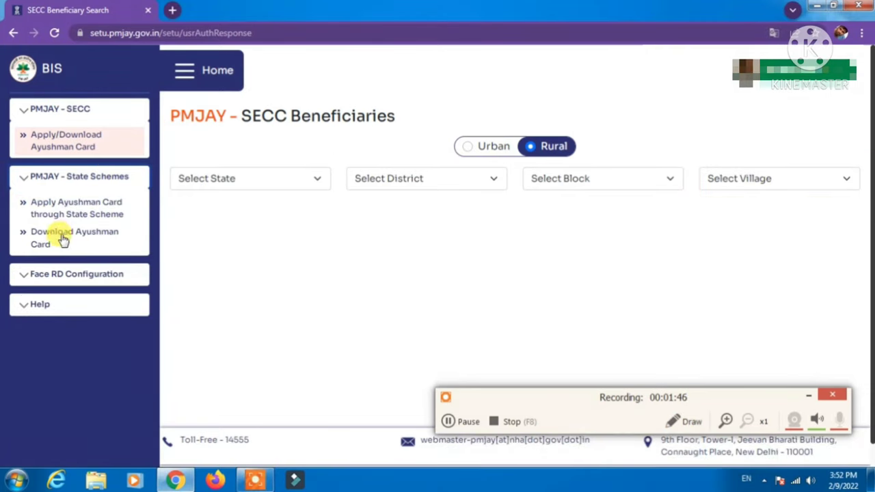
click(684, 421)
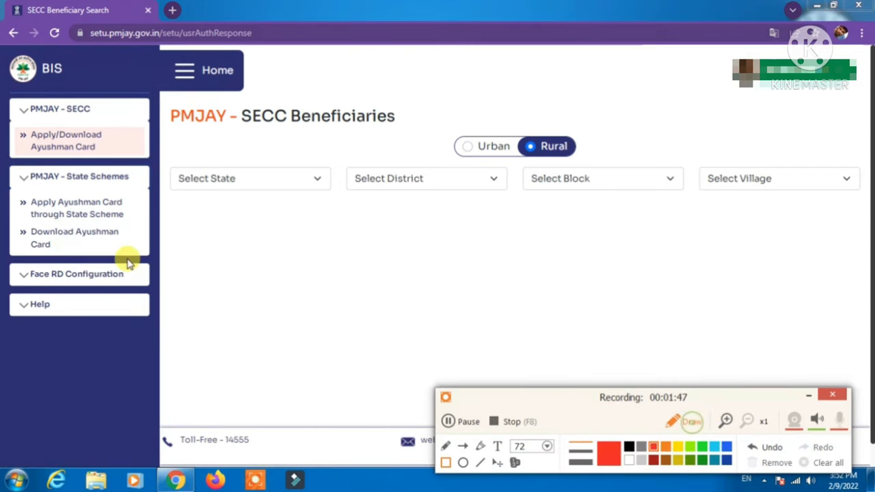
drag(8, 215, 141, 257)
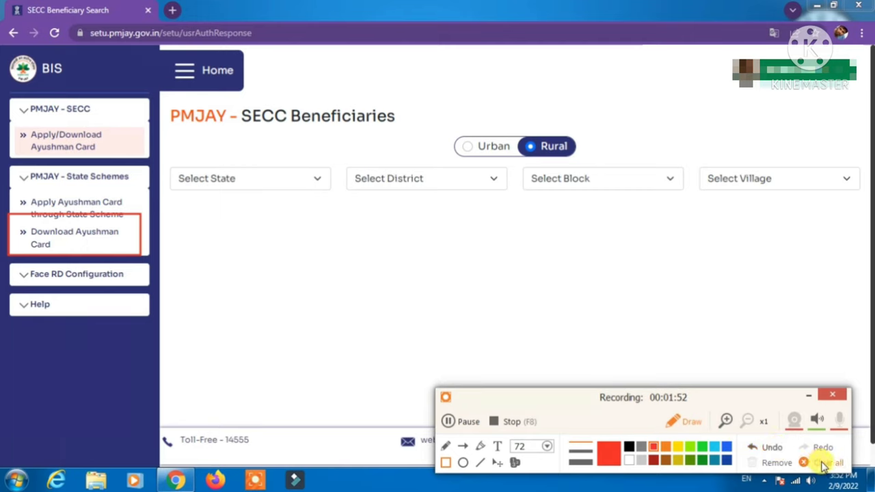
click(827, 462)
click(694, 424)
click(39, 231)
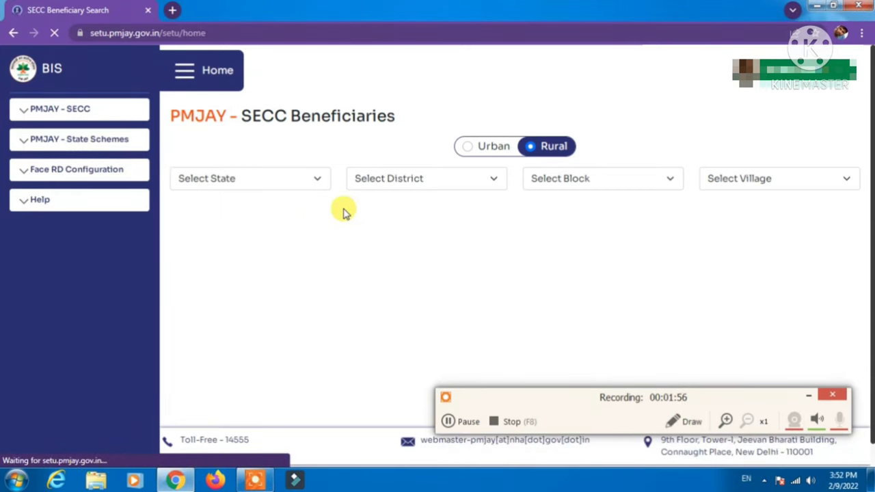
click(692, 422)
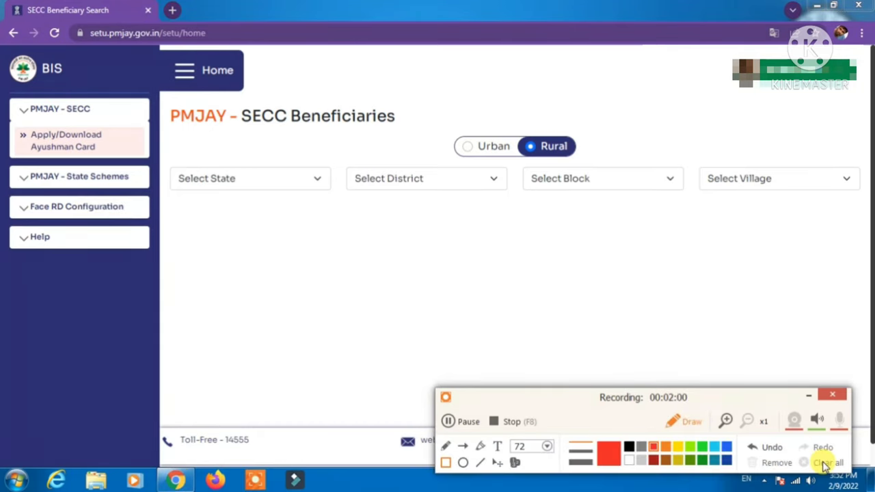
click(694, 423)
click(74, 176)
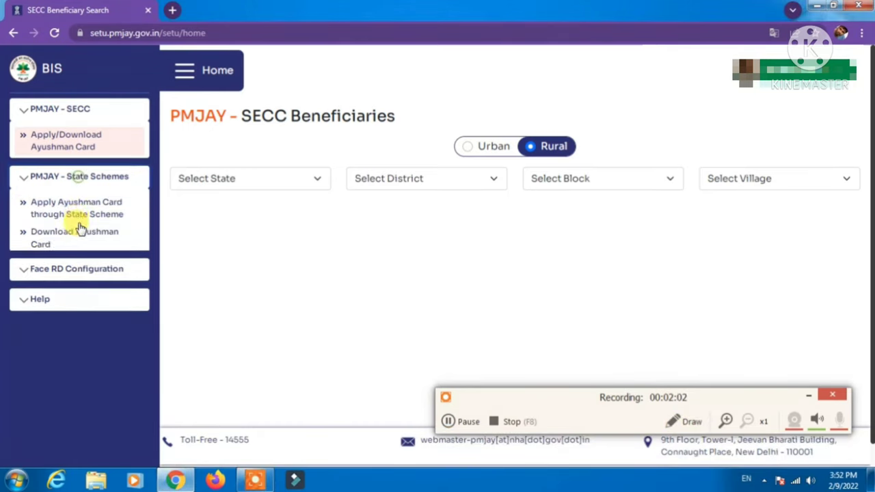
click(682, 421)
drag(24, 191, 128, 225)
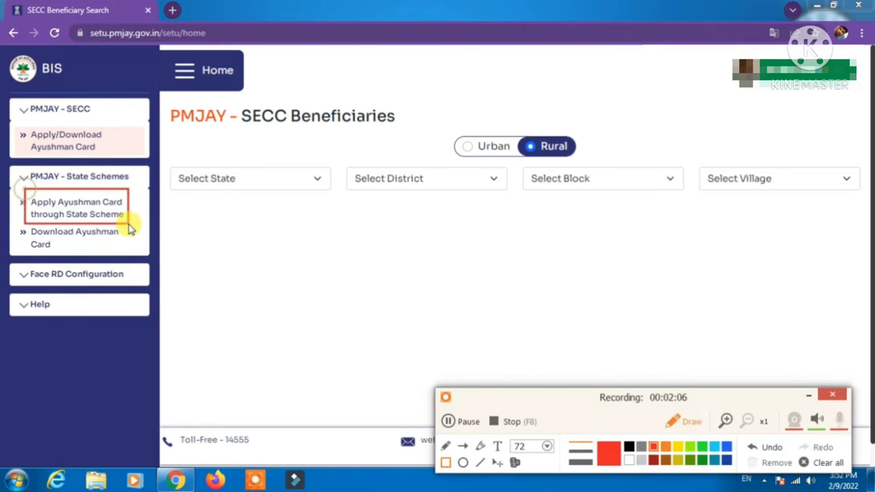
click(807, 463)
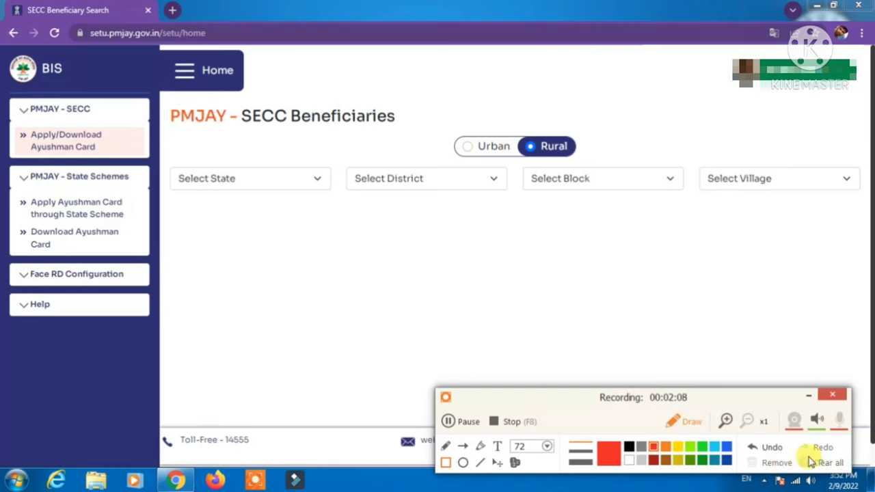
Start a state-scheme application with state UTTAR PRADESH and scheme Antyodaya Anna Yojana (NFSA).
click(685, 421)
click(89, 203)
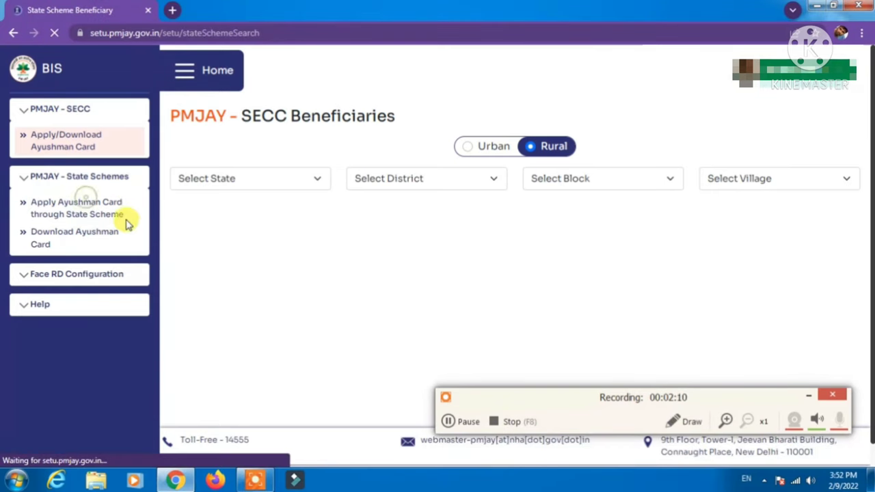
click(268, 184)
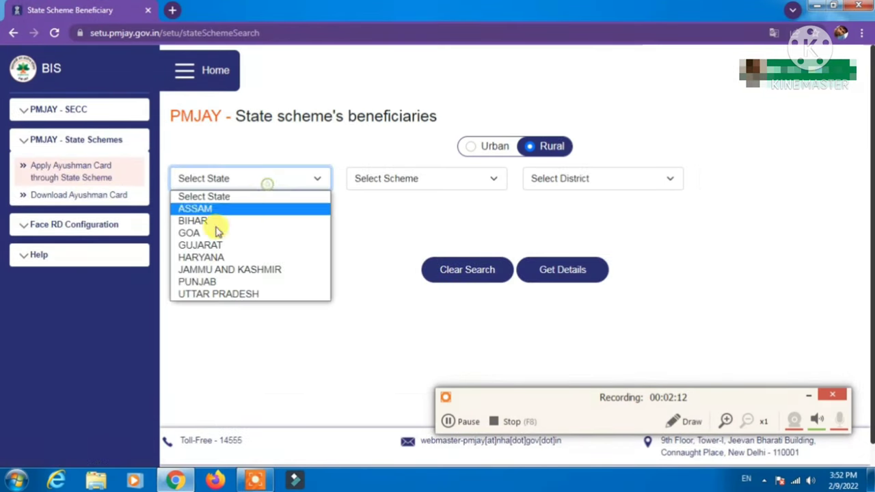
click(229, 294)
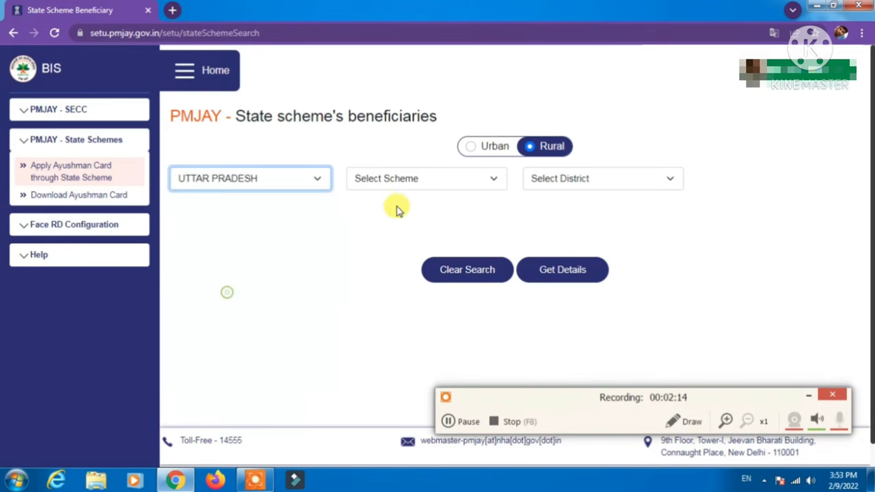
click(397, 179)
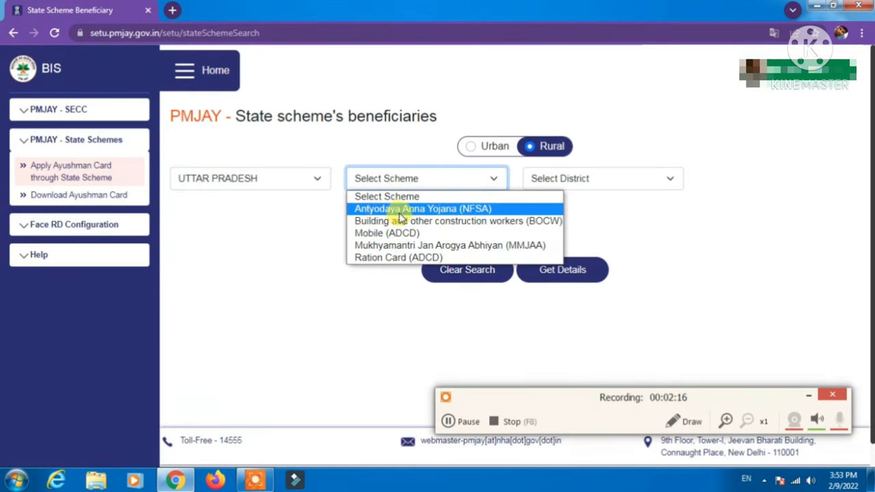
click(687, 421)
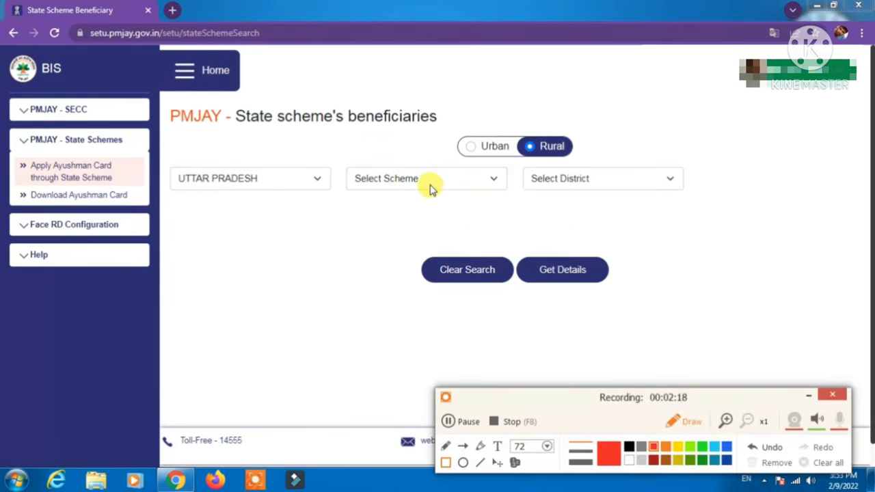
click(689, 424)
click(466, 183)
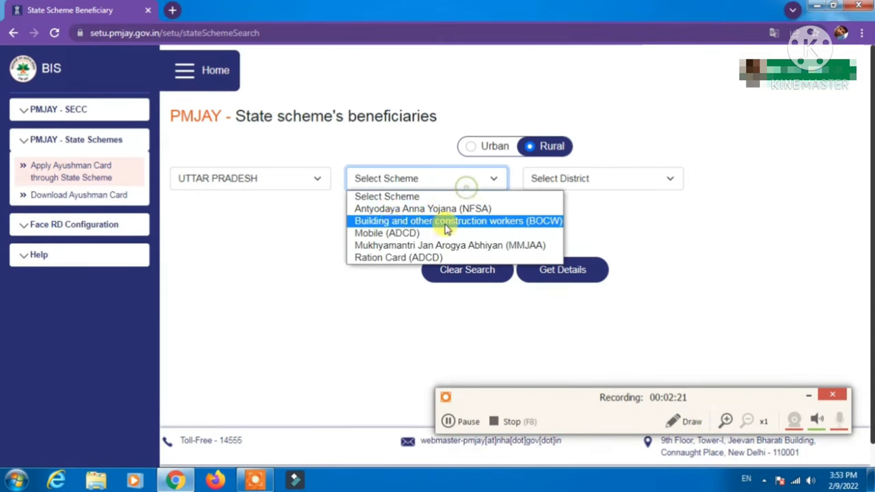
click(400, 210)
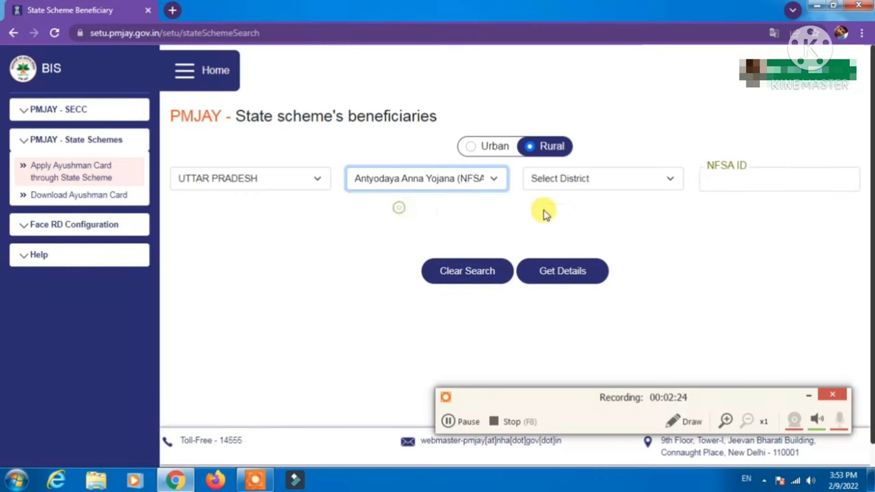
Select MAU as the district.
click(605, 181)
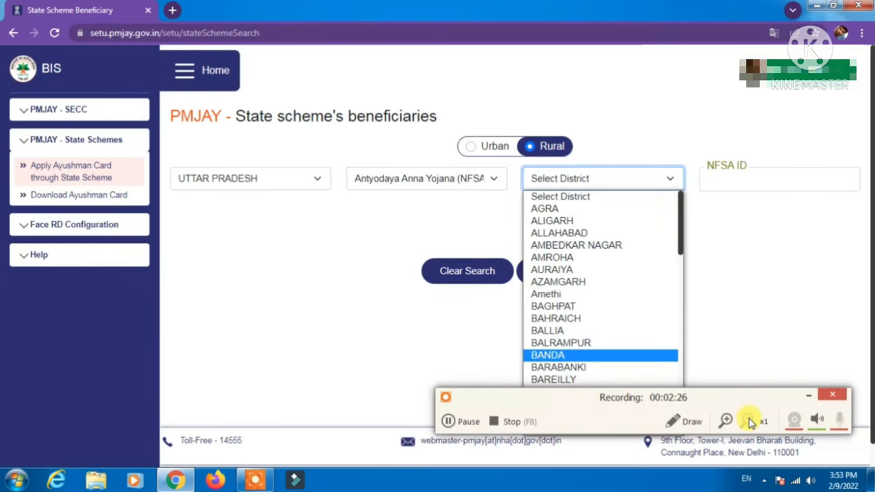
click(696, 425)
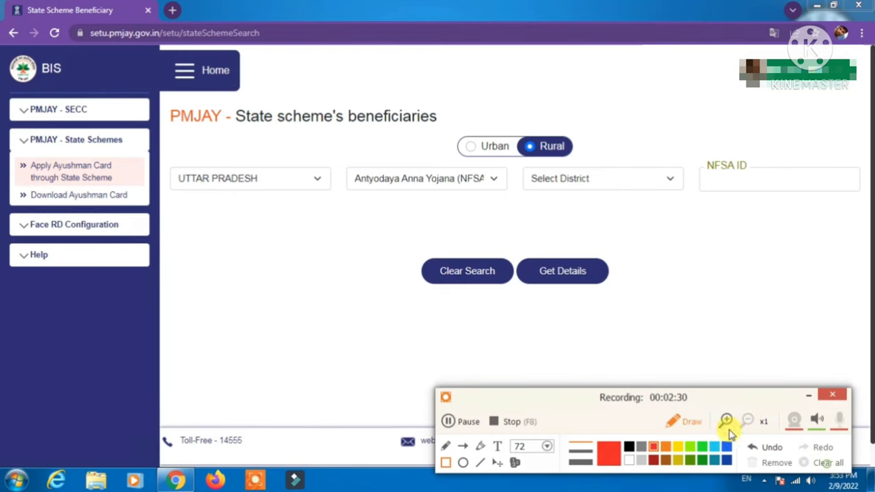
click(693, 423)
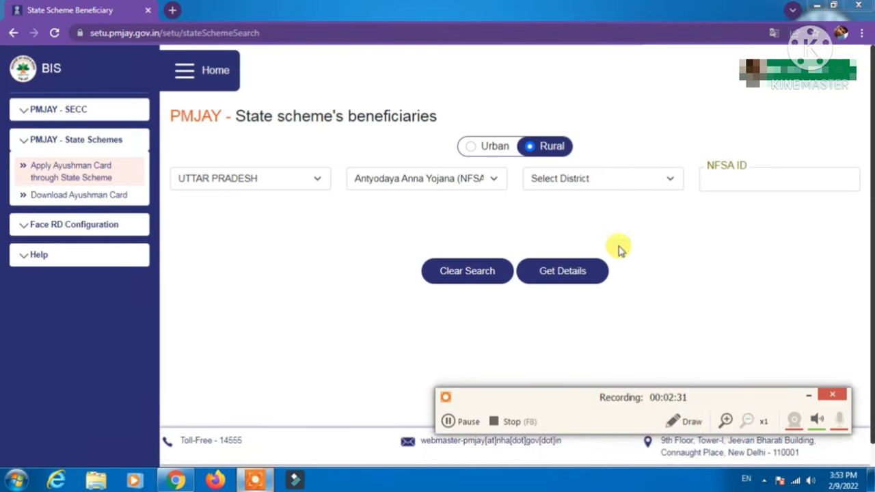
click(595, 180)
scroll(589, 305, down, 8)
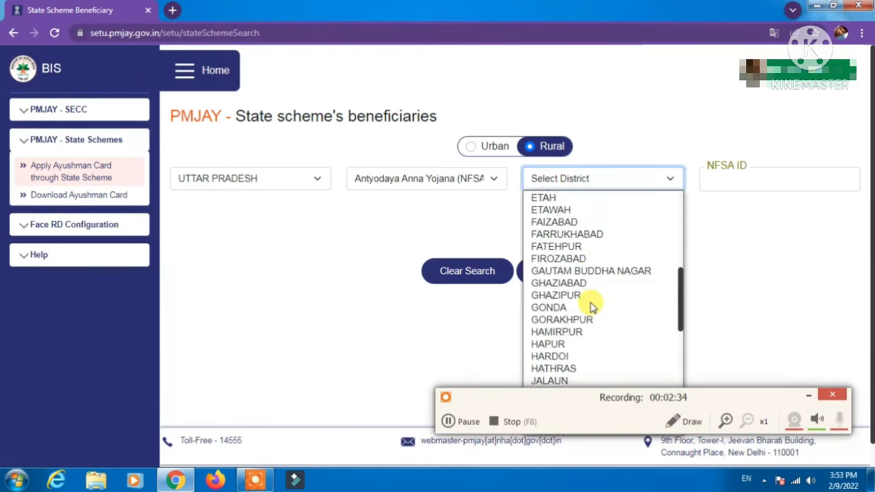
scroll(591, 313, down, 1)
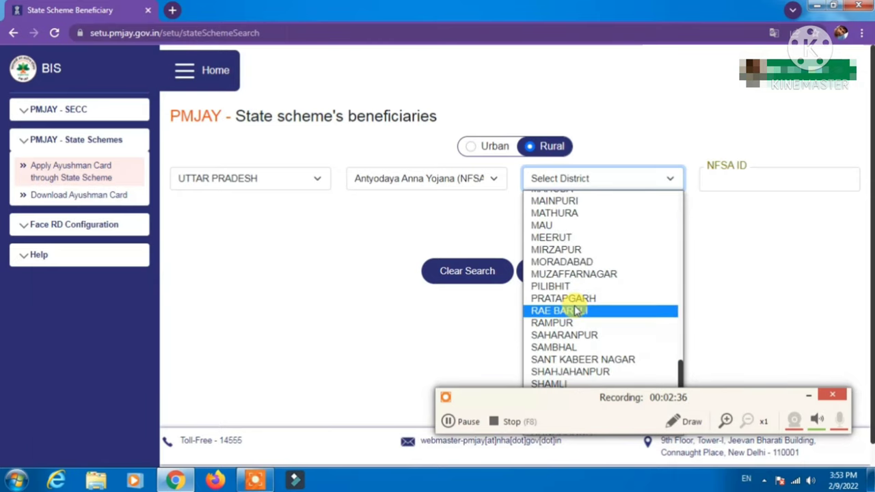
scroll(562, 356, down, 1)
scroll(575, 309, up, 3)
click(562, 312)
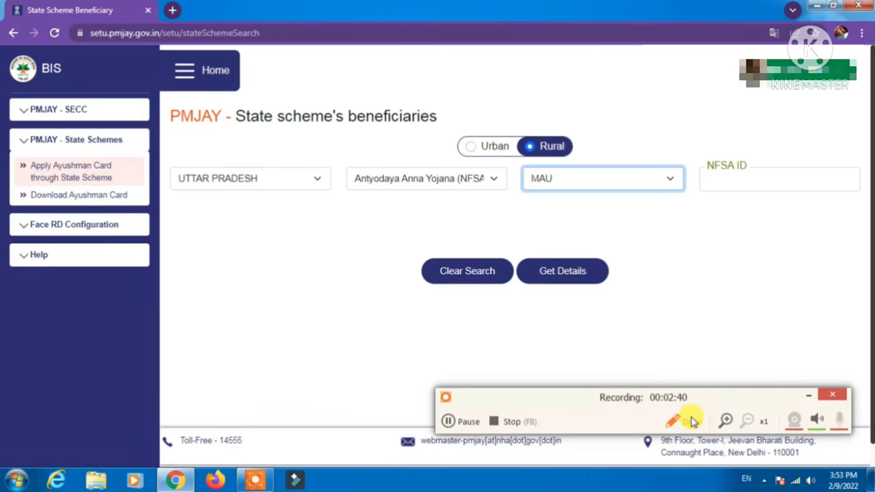
Fill in the beneficiary's NFSA ID in the search form.
click(687, 421)
click(528, 451)
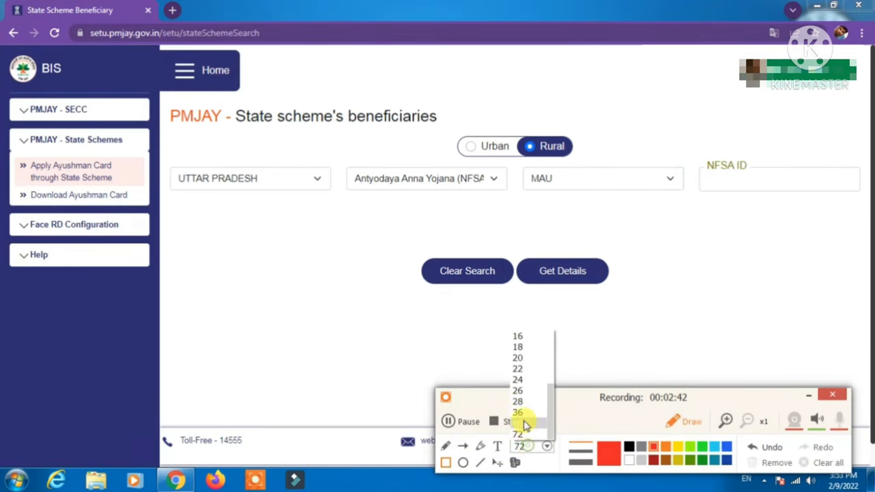
click(521, 382)
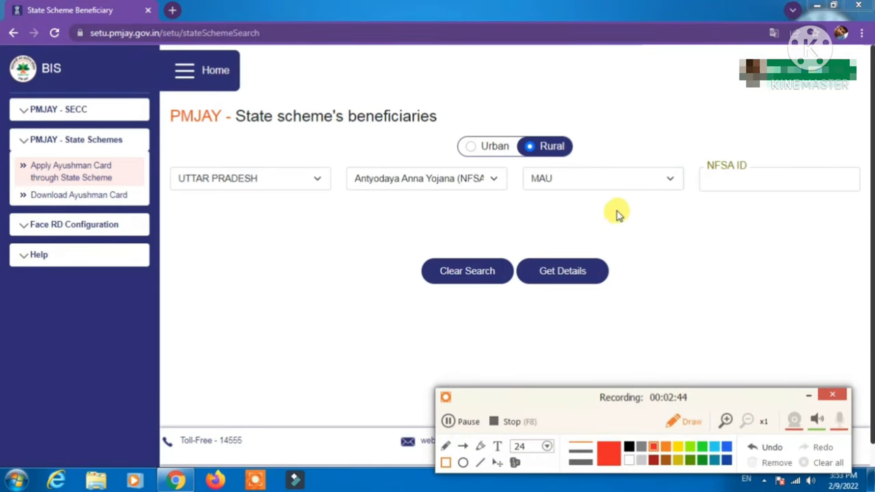
mouse_move(615, 206)
mouse_down()
mouse_move(771, 265)
mouse_move(845, 266)
mouse_up()
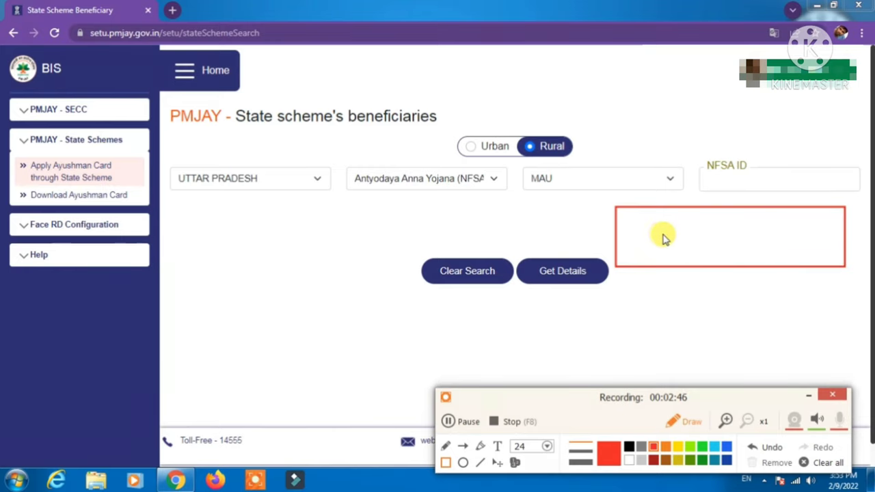
click(495, 448)
click(629, 240)
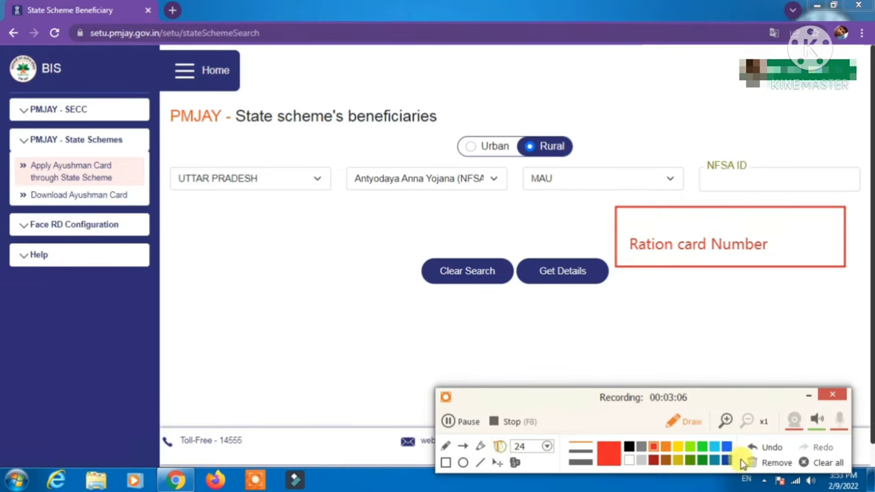
click(824, 462)
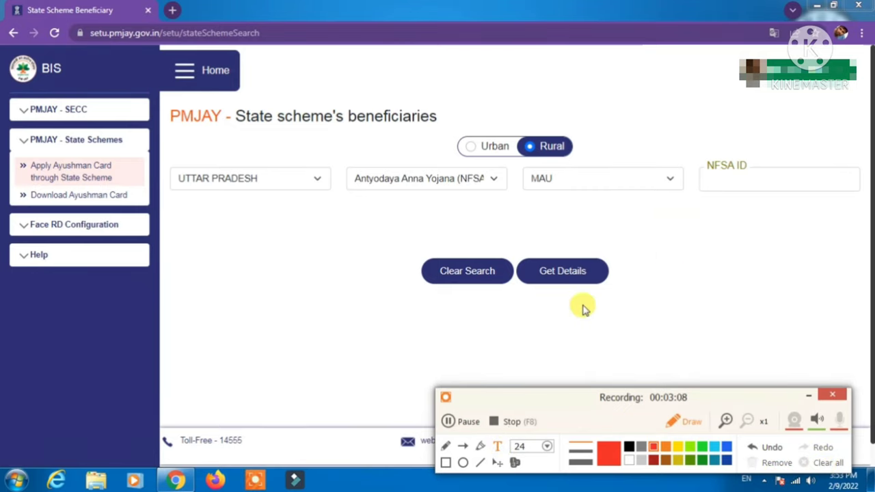
click(445, 462)
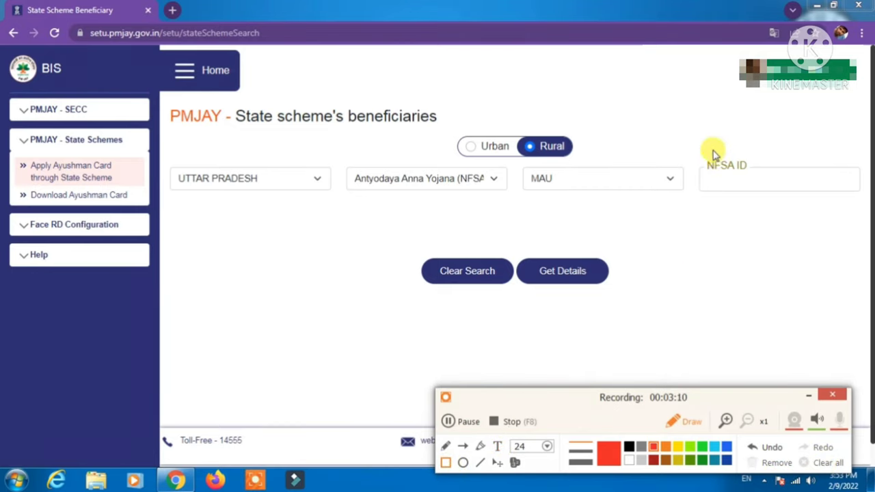
mouse_move(708, 151)
mouse_down()
mouse_move(799, 211)
mouse_move(860, 204)
mouse_up()
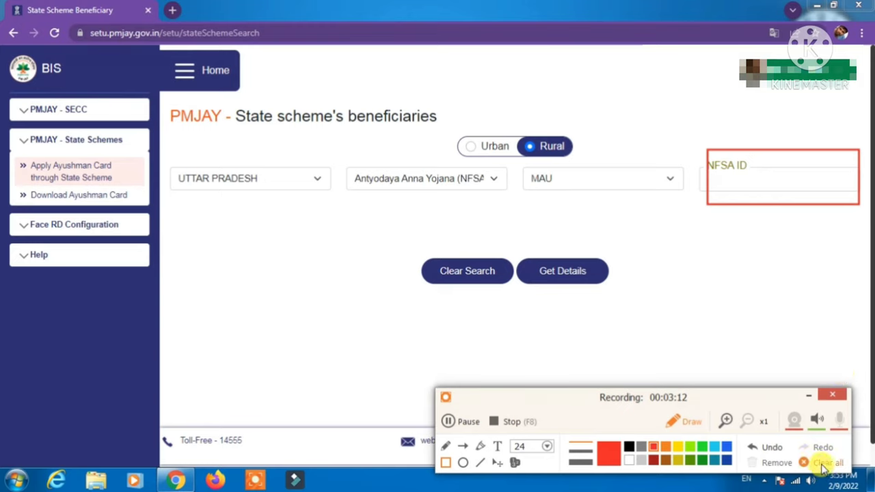
click(825, 463)
click(692, 422)
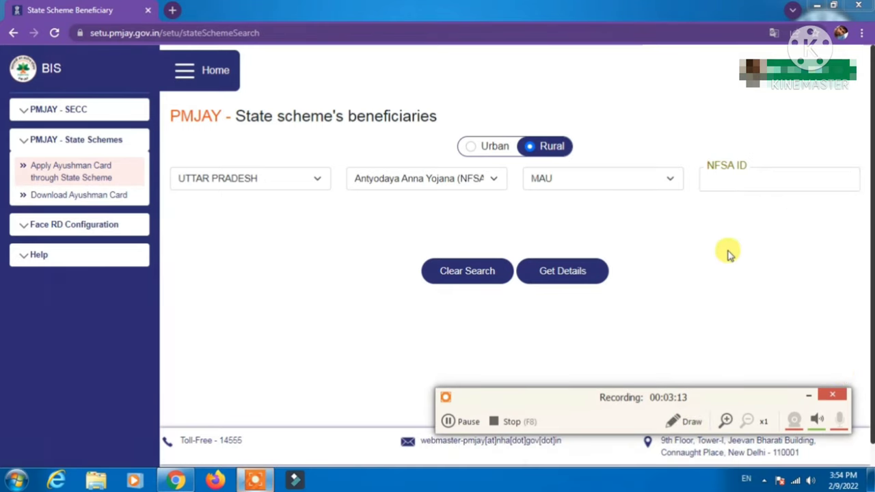
click(728, 177)
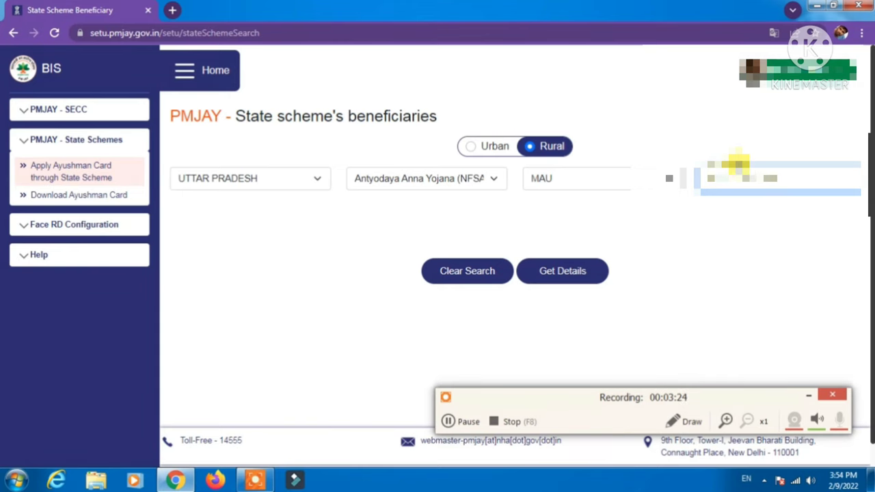
Get details for the NFSA ID and open row 1 of the five listed beneficiaries.
click(564, 271)
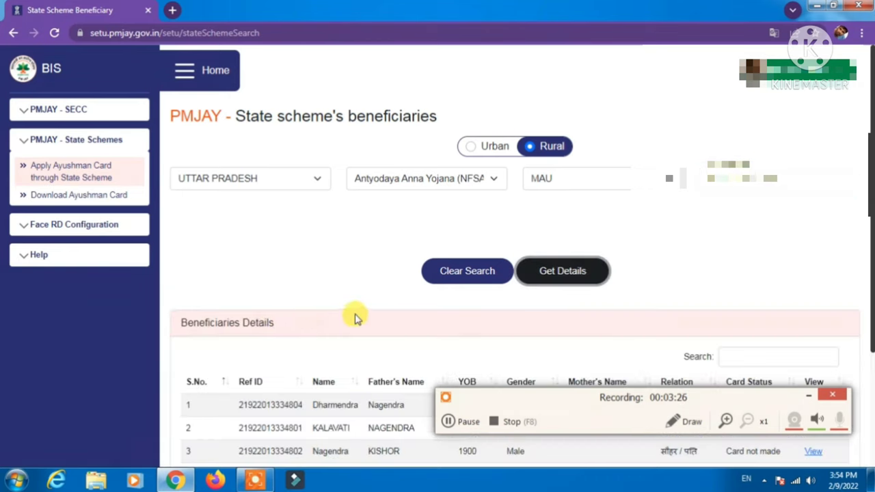
scroll(383, 280, down, 2)
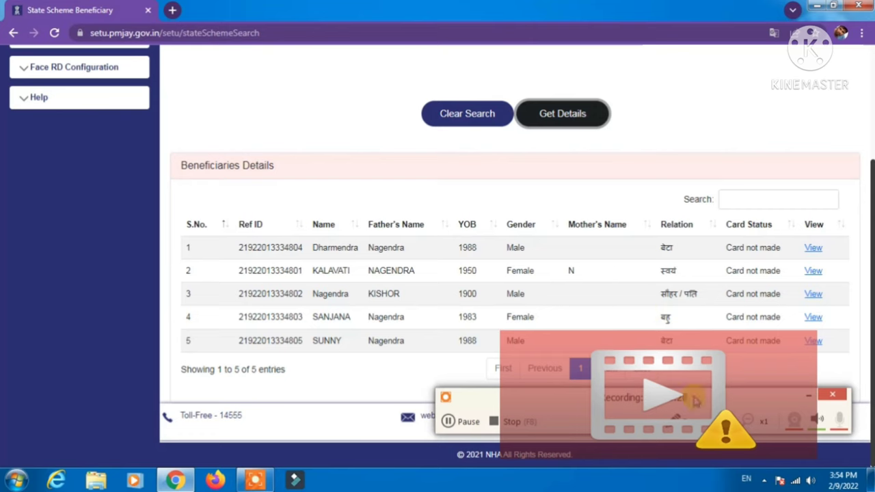
click(673, 417)
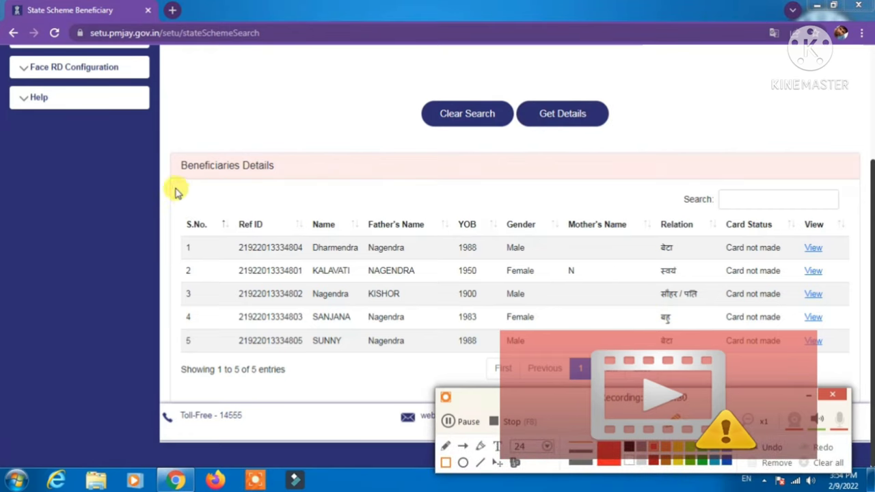
mouse_move(176, 190)
mouse_down()
mouse_move(658, 334)
mouse_move(867, 371)
mouse_up()
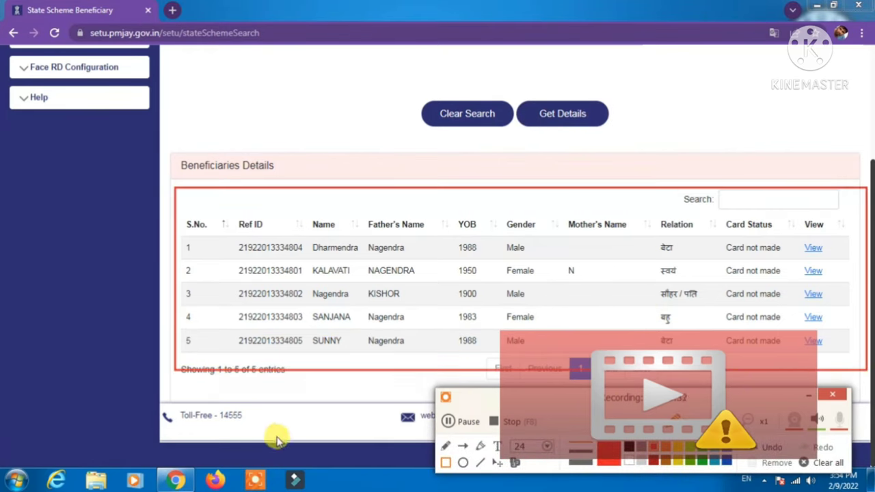
click(819, 462)
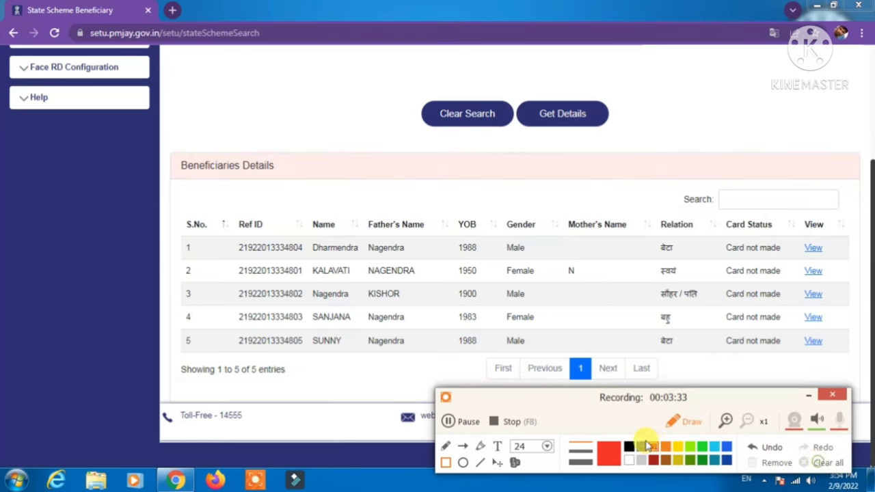
click(680, 421)
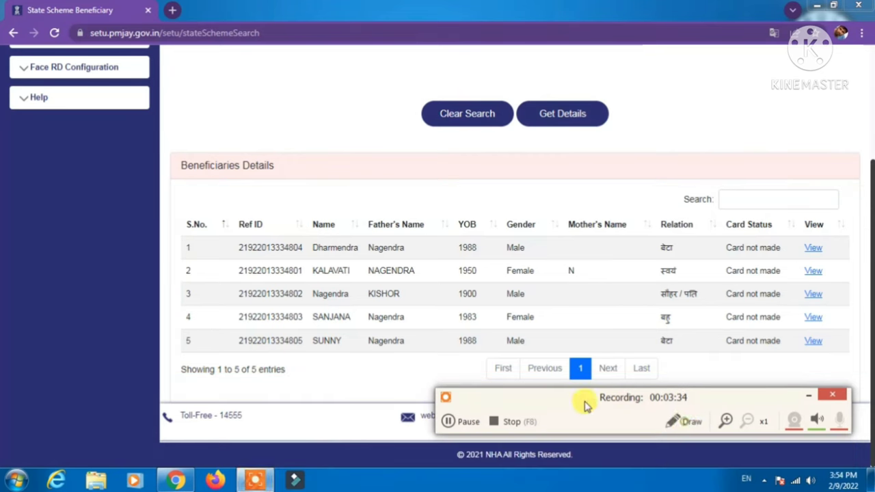
click(812, 248)
scroll(445, 249, down, 1)
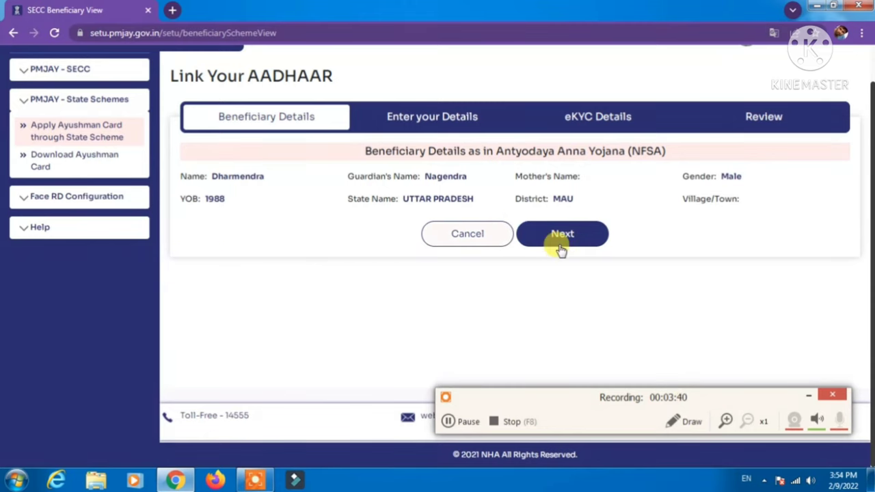
Move on from Beneficiary Details to the Enter your Details form.
click(684, 421)
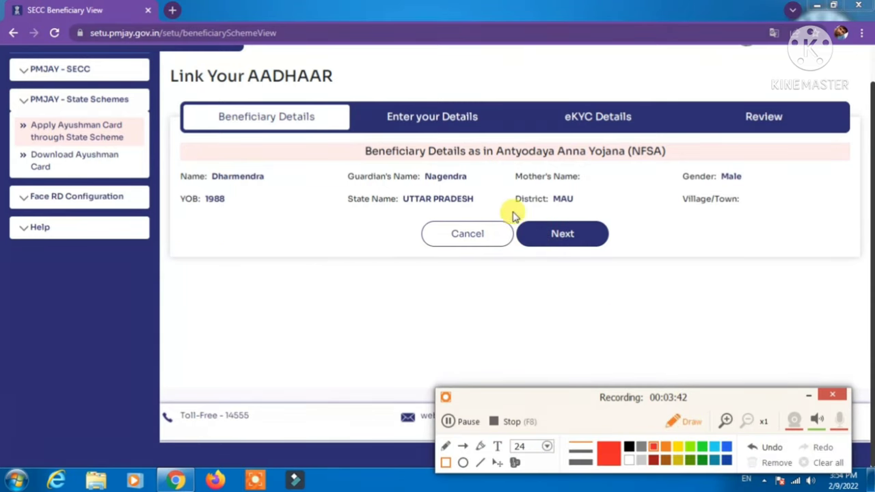
mouse_move(515, 212)
mouse_down()
mouse_move(611, 256)
mouse_move(627, 252)
mouse_up()
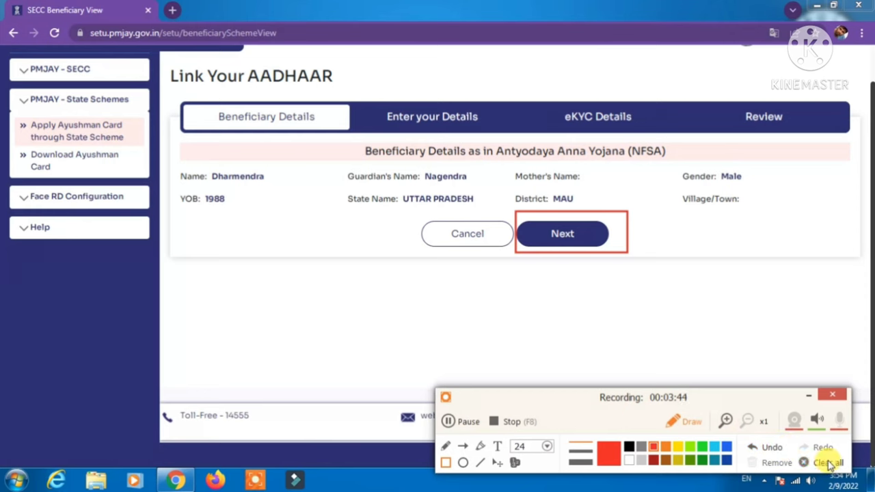
click(827, 463)
click(676, 421)
click(574, 235)
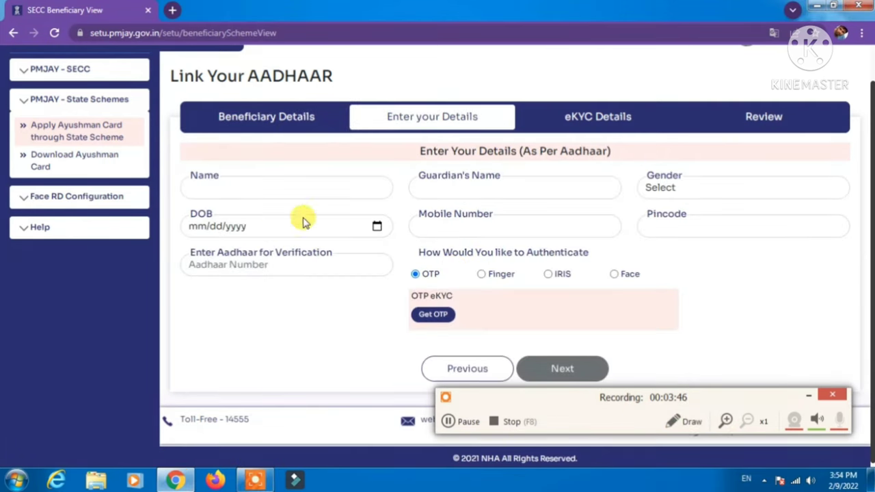
Begin entering the beneficiary's name as per Aadhaar in the Name field.
click(234, 189)
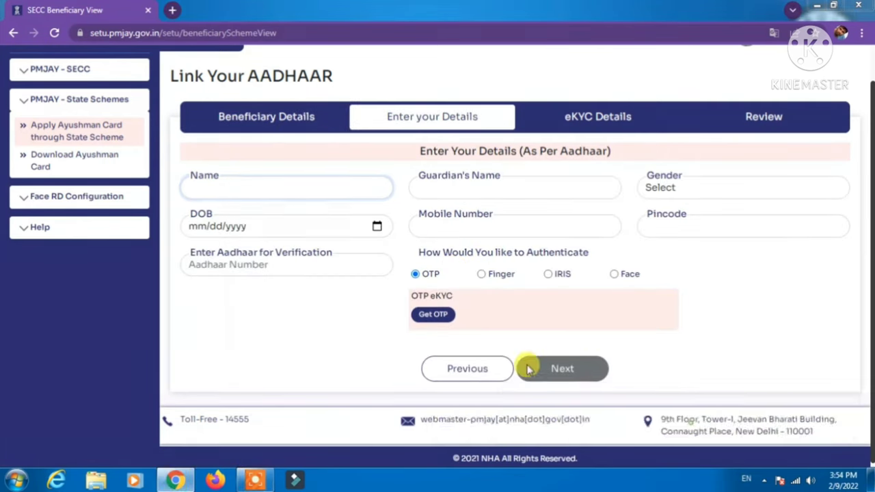
key(ctrl+shift+d)
mouse_move(171, 162)
mouse_down()
mouse_move(385, 211)
mouse_move(397, 205)
mouse_up()
mouse_move(405, 166)
mouse_down()
mouse_move(524, 209)
mouse_move(612, 194)
mouse_up()
drag(648, 170, 728, 211)
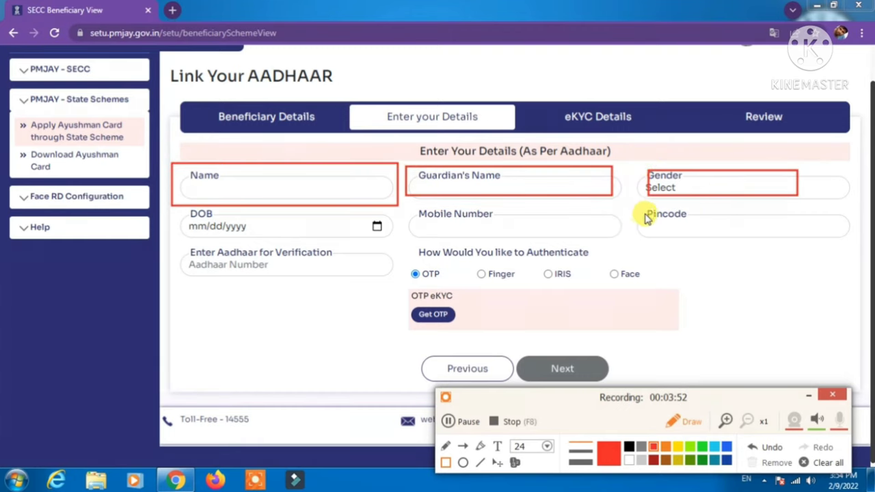
mouse_move(640, 211)
mouse_down()
mouse_move(768, 254)
mouse_move(812, 243)
mouse_up()
mouse_move(406, 210)
mouse_down()
mouse_move(581, 226)
mouse_move(616, 242)
mouse_up()
mouse_move(175, 213)
mouse_down()
mouse_move(294, 242)
mouse_move(388, 240)
mouse_up()
mouse_move(172, 253)
mouse_down()
mouse_move(277, 312)
mouse_move(382, 288)
mouse_move(435, 287)
mouse_up()
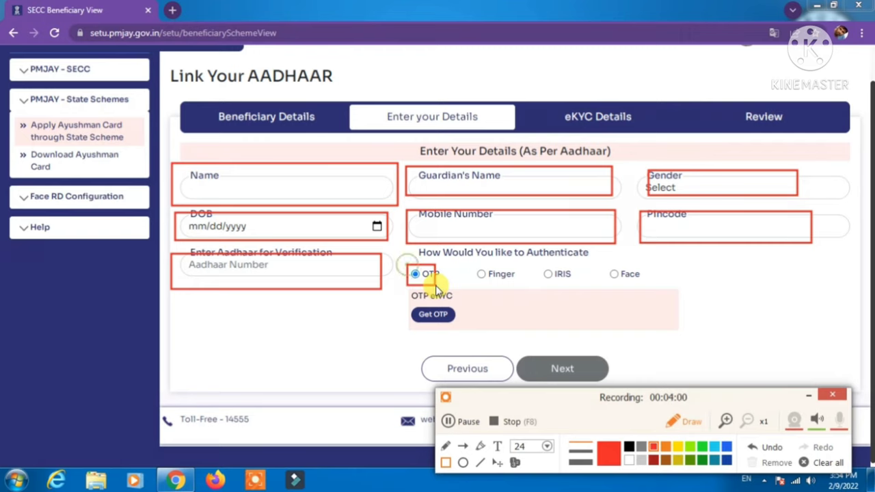
mouse_move(479, 266)
mouse_down()
mouse_move(478, 279)
mouse_move(569, 280)
mouse_up()
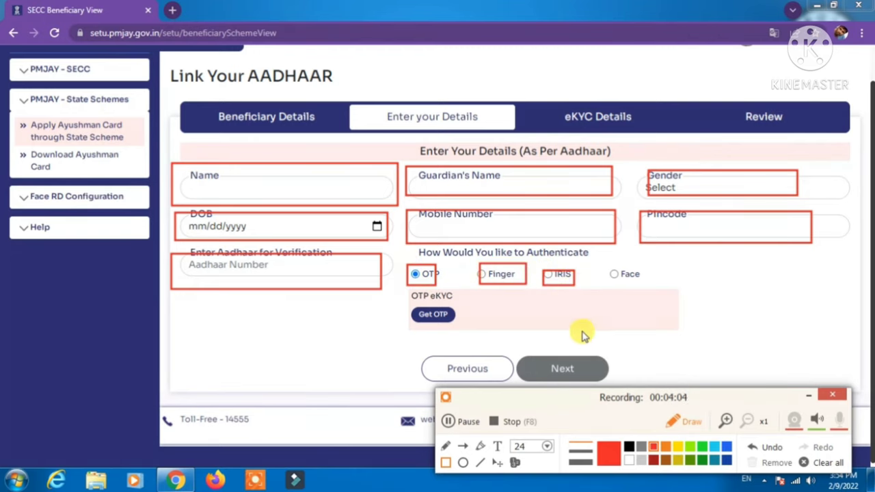
click(820, 463)
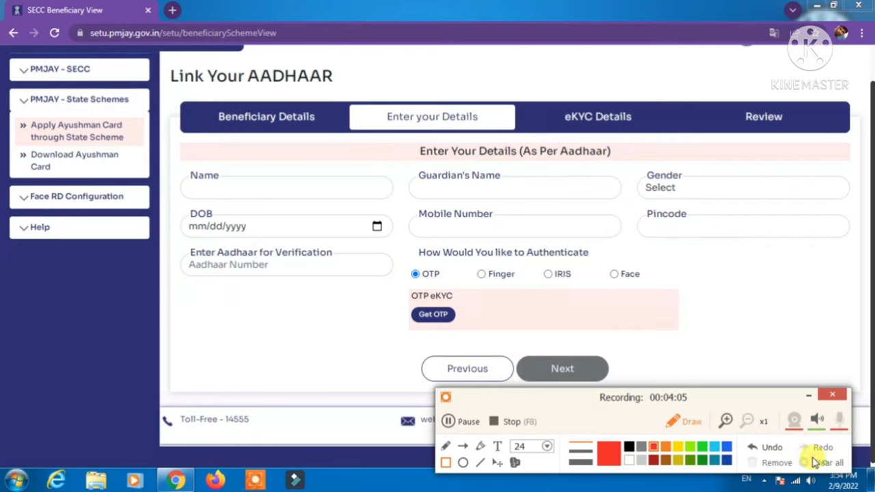
click(683, 421)
click(220, 189)
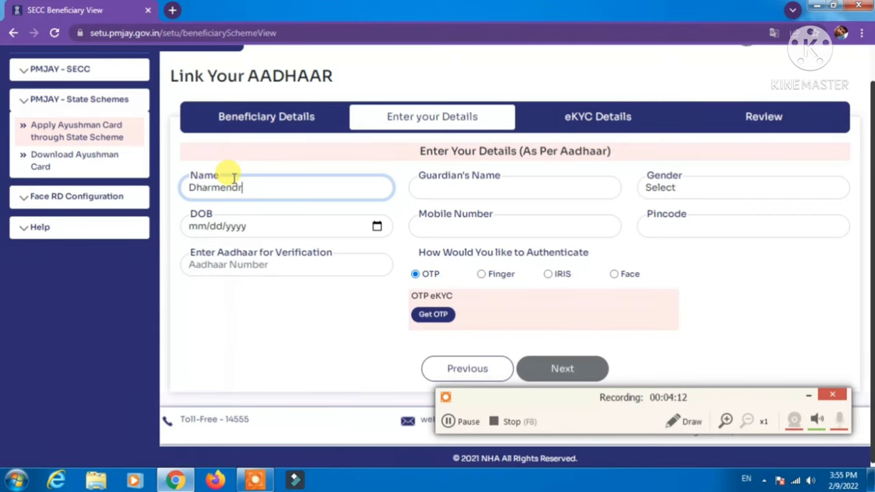
Enter the guardian's name and set Gender to Male.
click(435, 190)
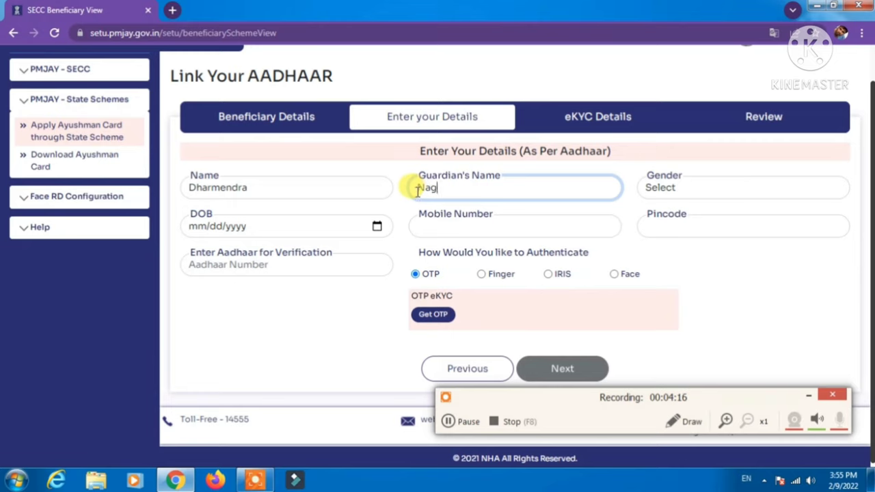
text(Nagendra)
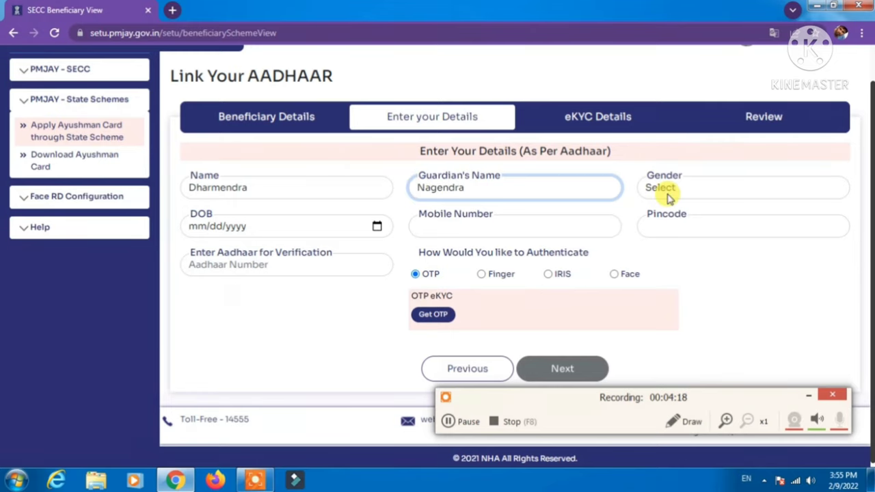
click(664, 192)
click(667, 220)
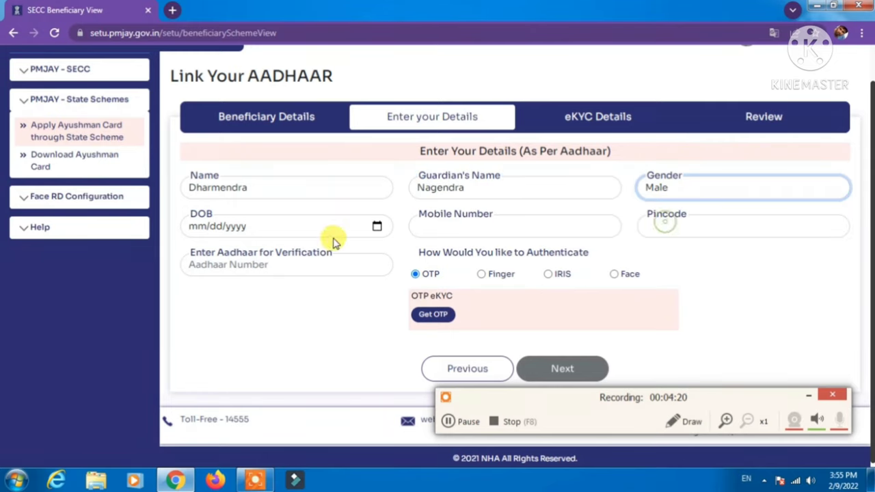
Fill in date of birth, mobile number, pincode and Aadhaar number, then request the OTP.
click(219, 229)
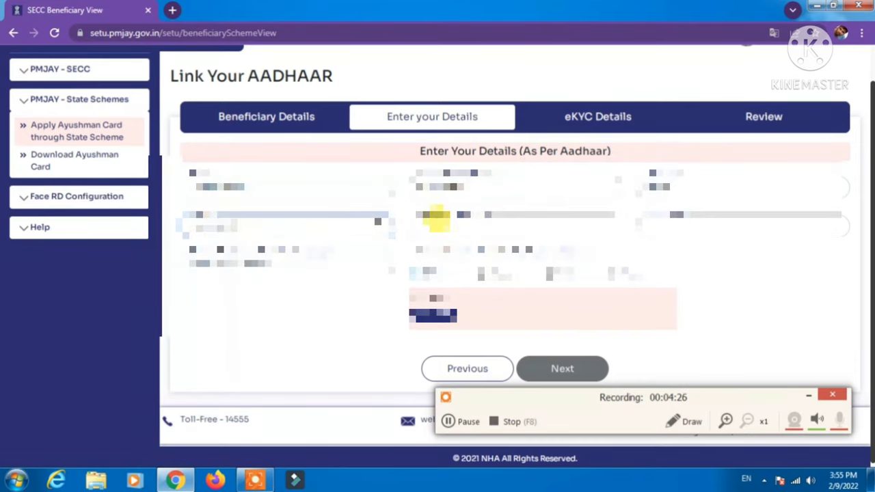
click(431, 219)
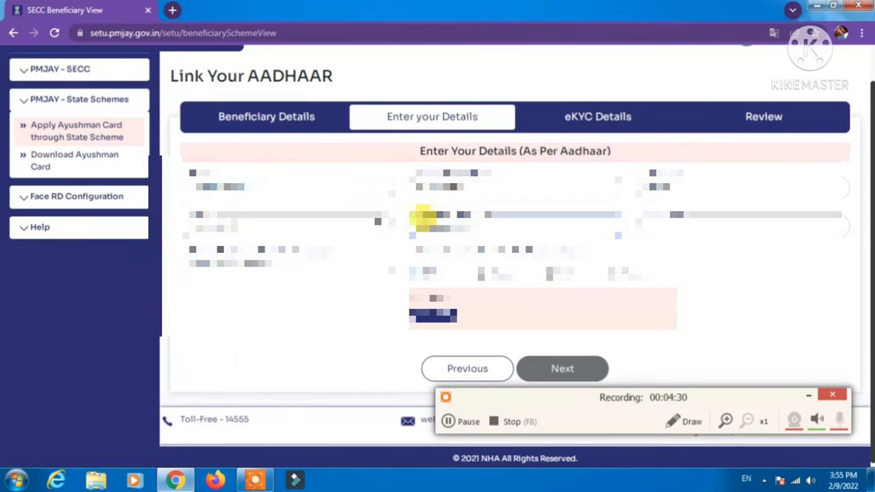
click(678, 221)
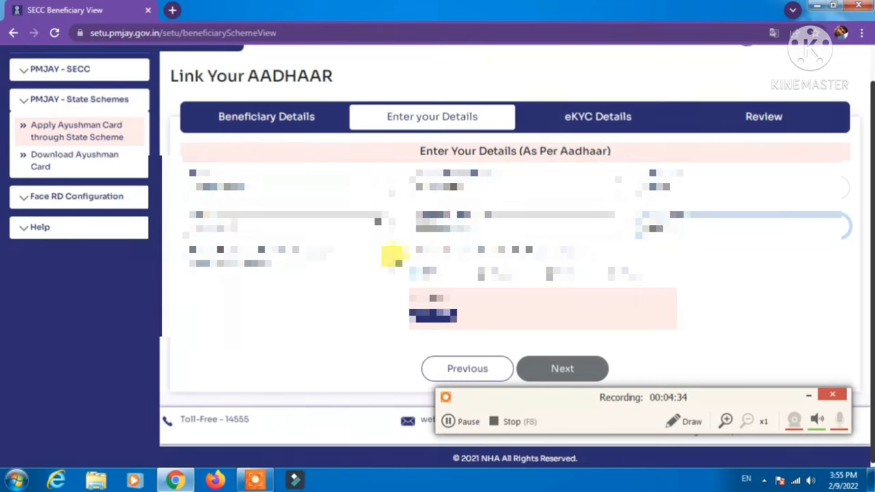
click(256, 257)
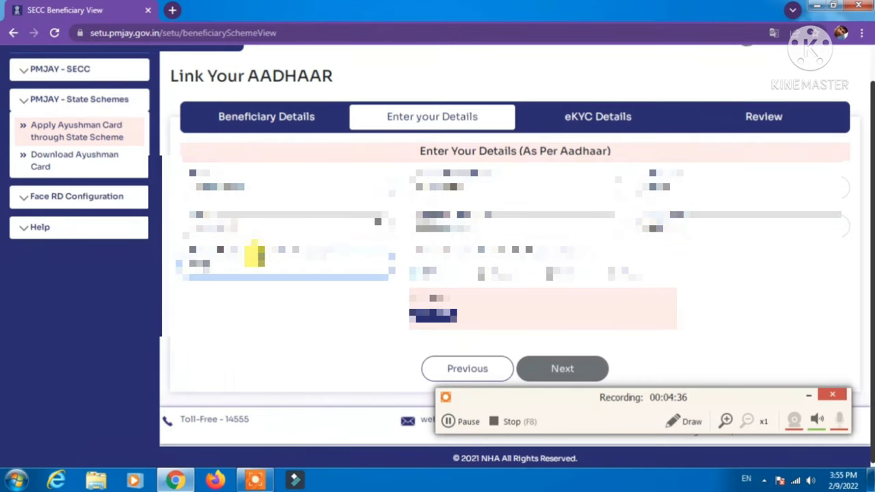
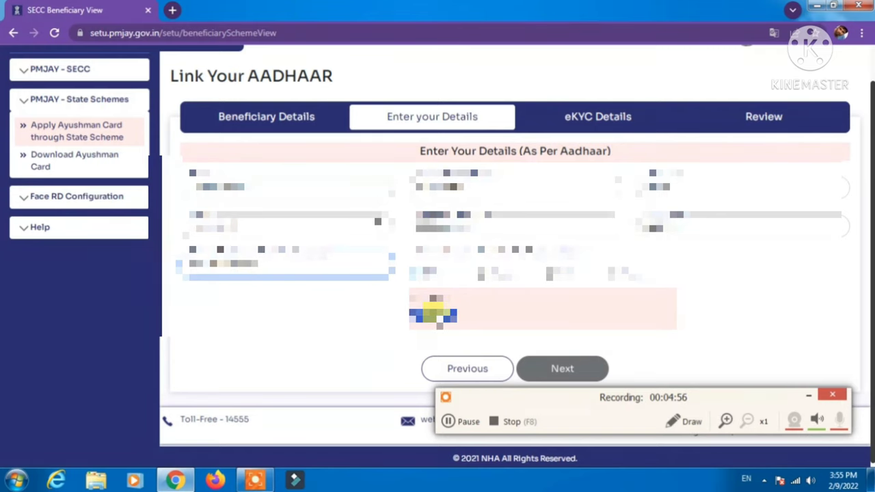
click(433, 313)
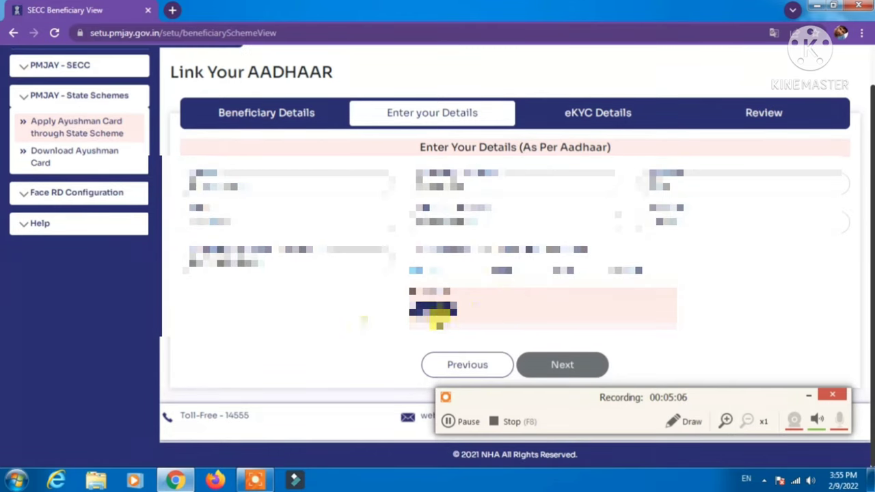
Send the Aadhaar OTP, enter the received code, and continue to eKYC Details.
click(437, 309)
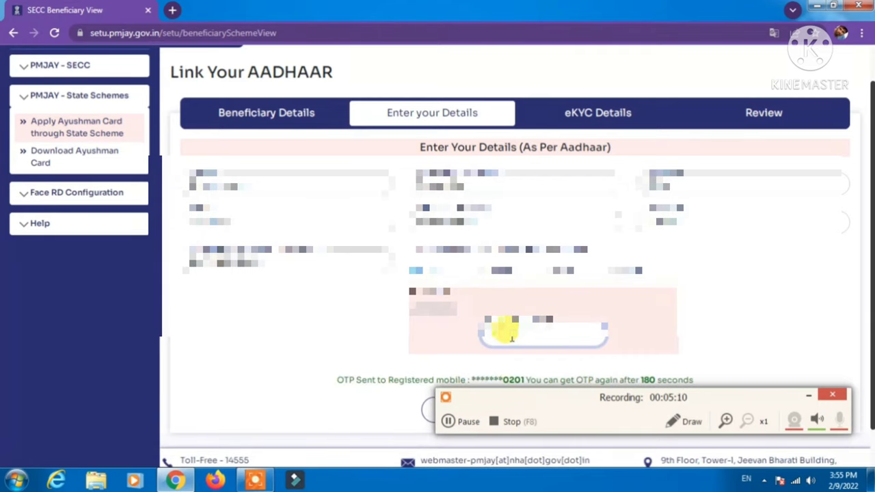
click(502, 337)
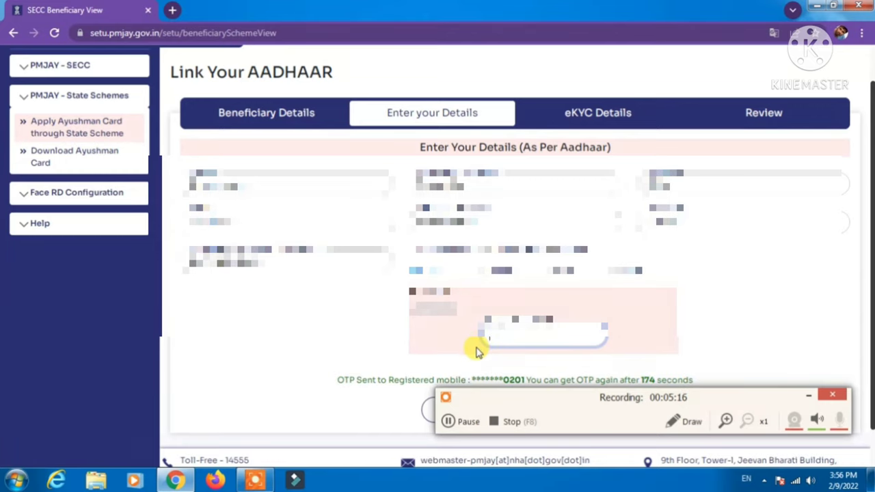
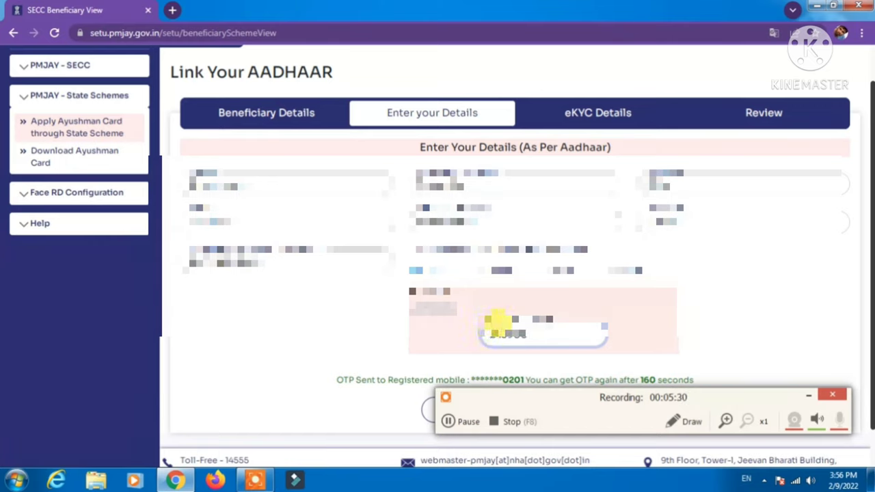
scroll(497, 321, down, 1)
click(586, 363)
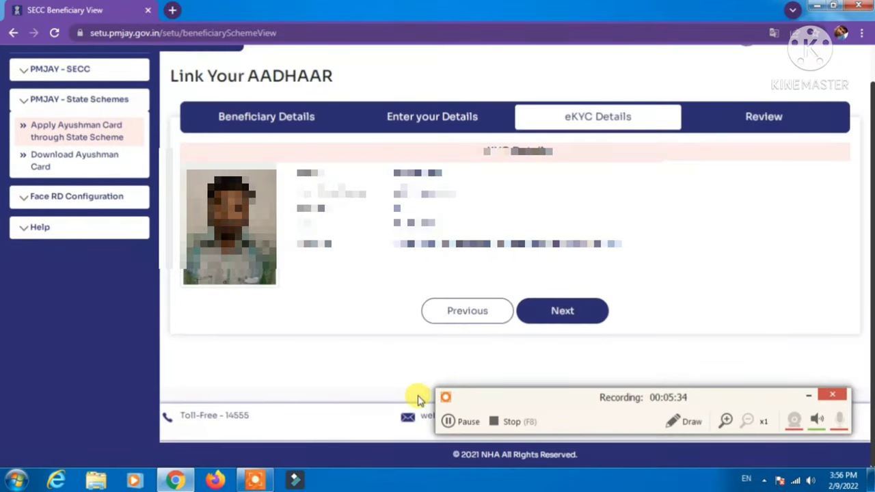
Advance from eKYC Details to Review and scroll down to the declaration and photo upload.
click(683, 424)
mouse_move(171, 145)
mouse_down()
mouse_move(422, 318)
mouse_move(623, 320)
mouse_move(653, 346)
mouse_up()
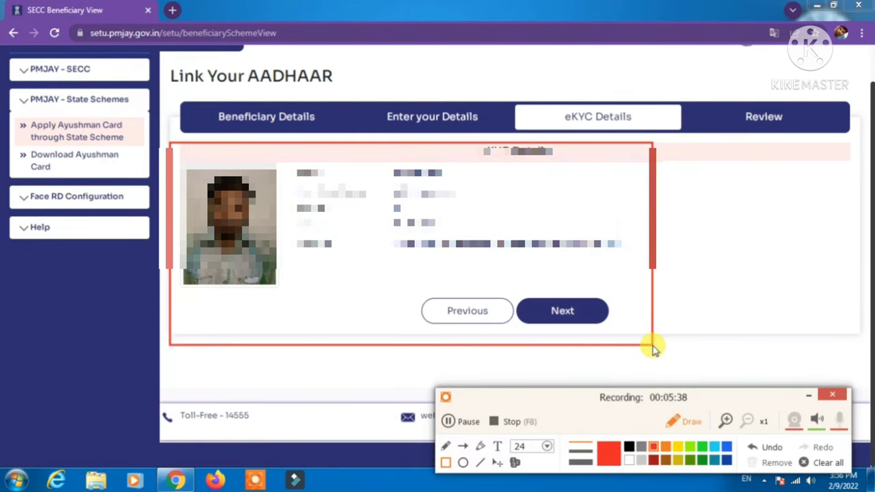
click(804, 464)
click(683, 421)
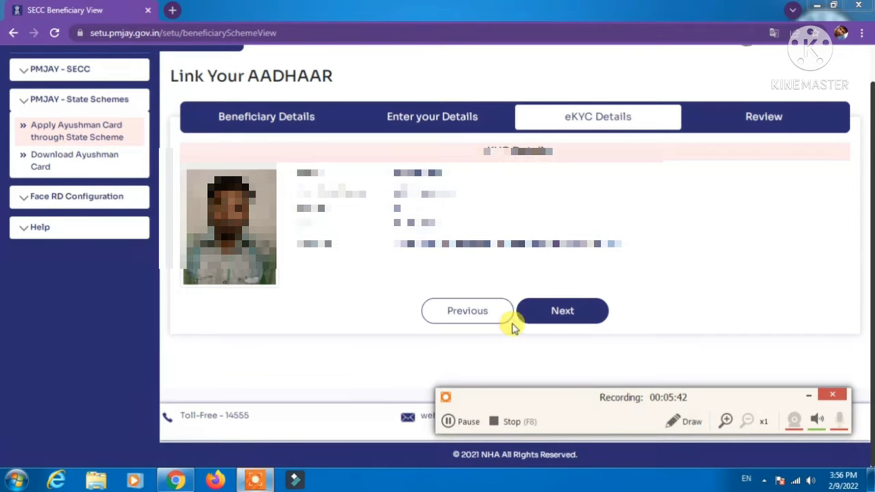
click(562, 312)
scroll(458, 299, down, 2)
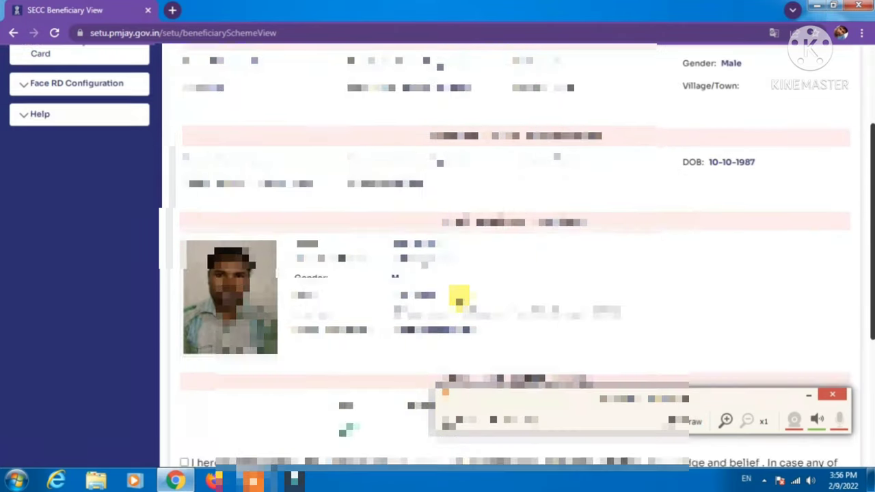
scroll(523, 277, up, 2)
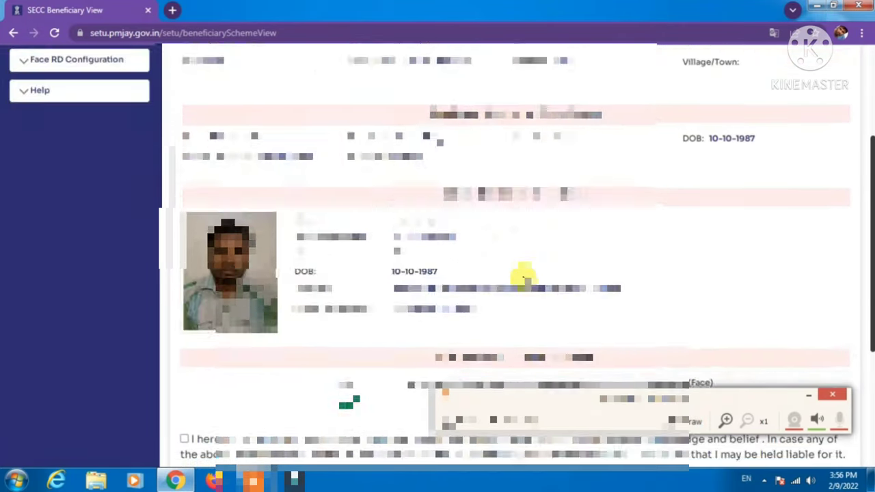
scroll(523, 277, down, 4)
scroll(523, 277, up, 5)
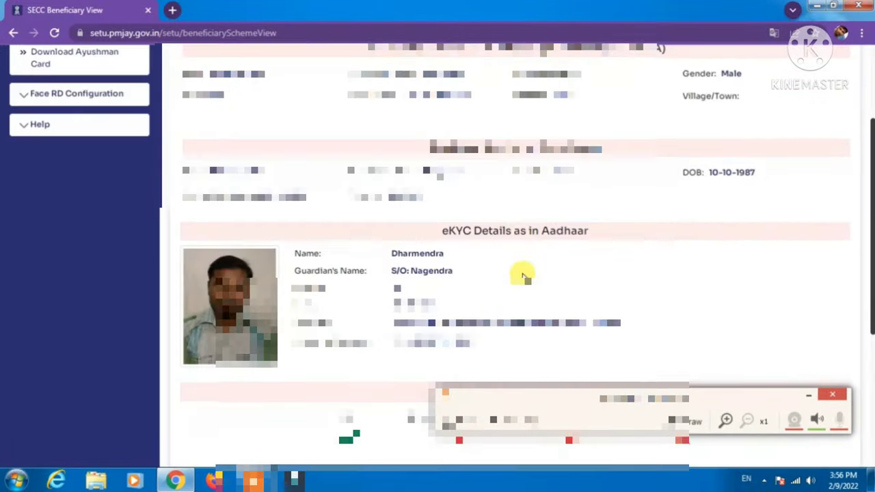
scroll(524, 276, up, 5)
scroll(377, 228, down, 4)
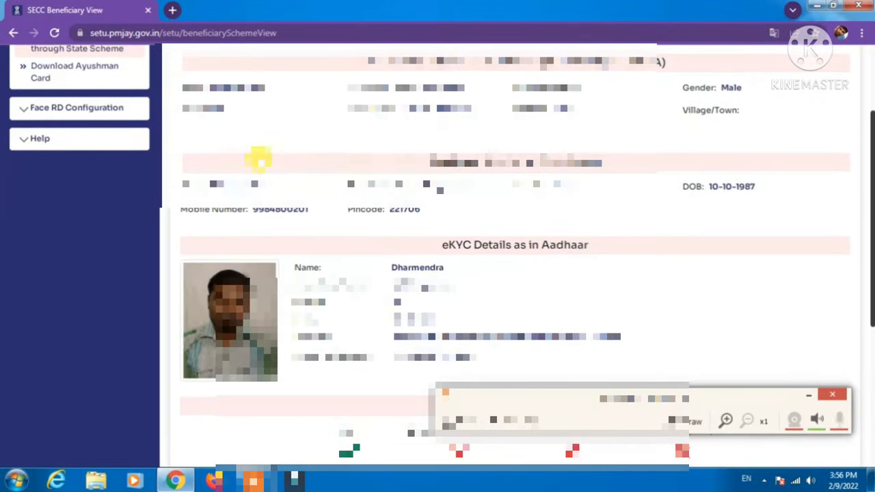
scroll(357, 175, down, 3)
scroll(362, 182, down, 2)
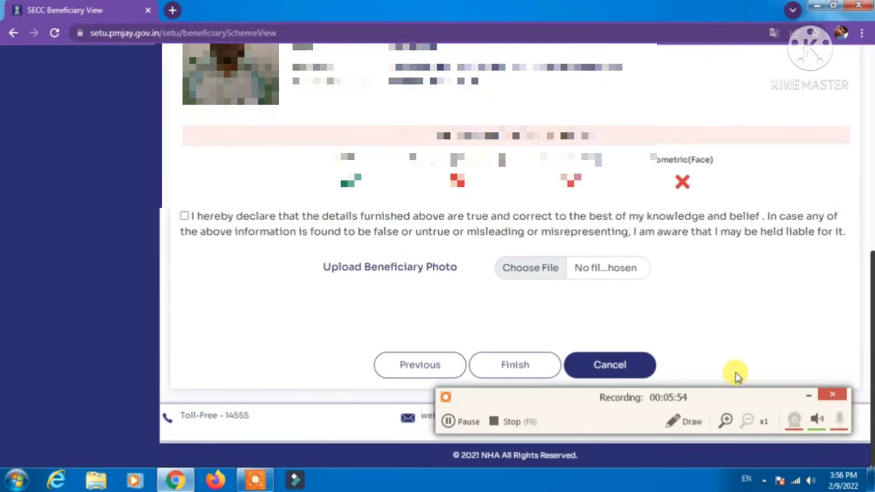
click(679, 421)
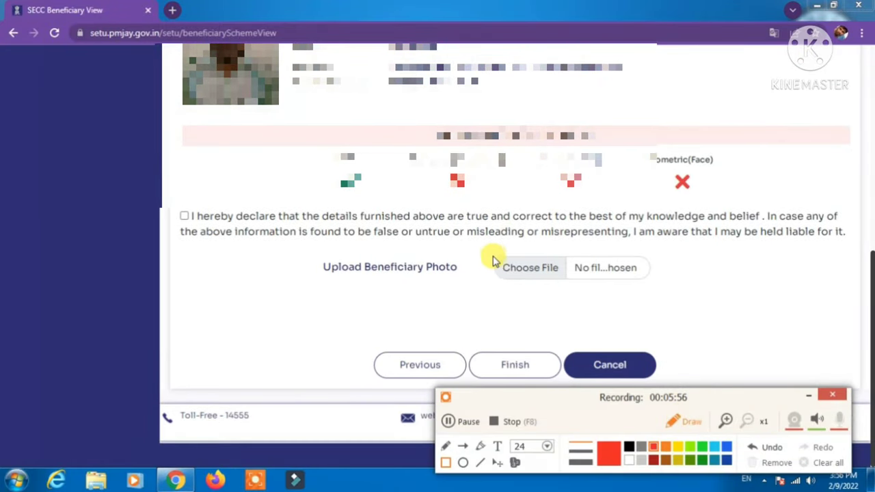
mouse_move(492, 252)
mouse_down()
mouse_move(582, 308)
mouse_move(696, 301)
mouse_up()
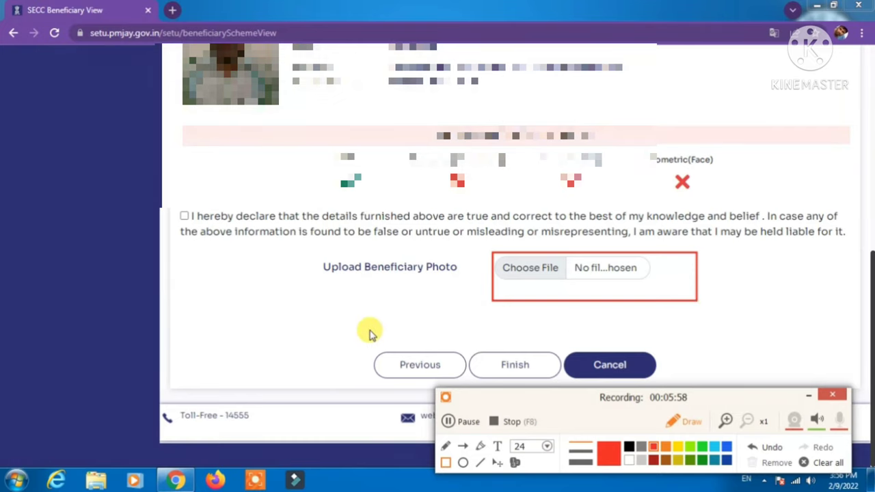
click(497, 446)
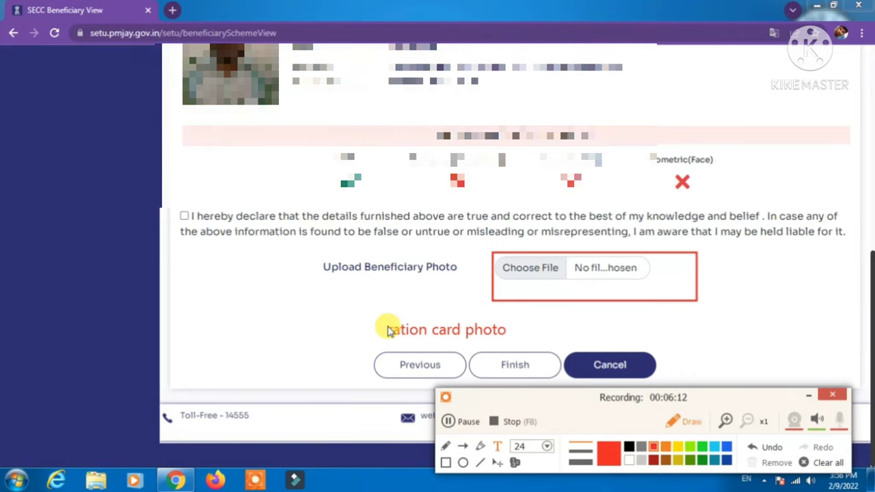
click(824, 463)
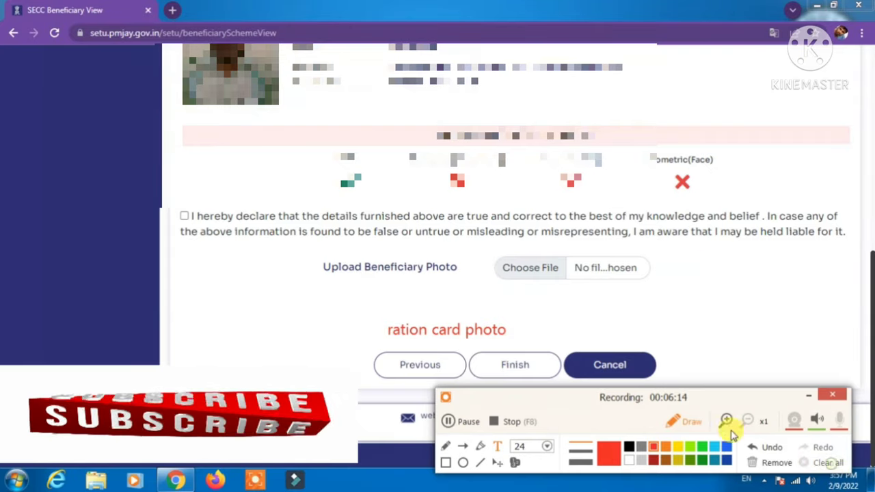
click(696, 424)
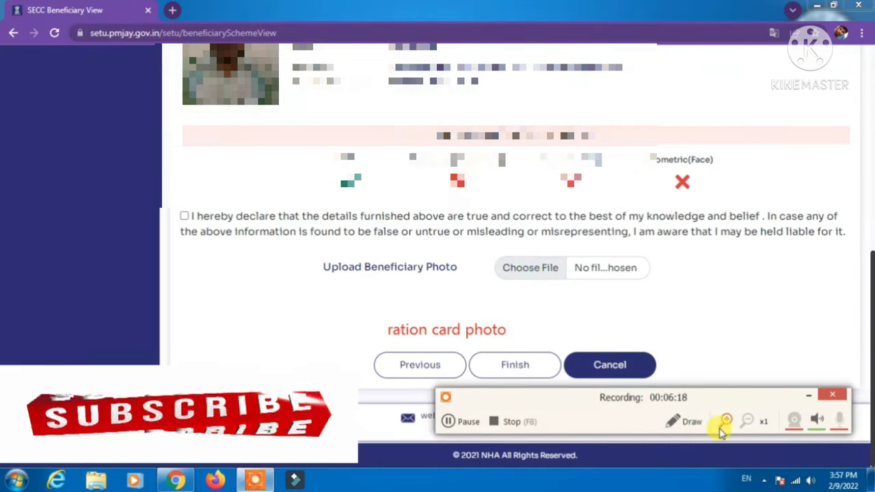
click(677, 422)
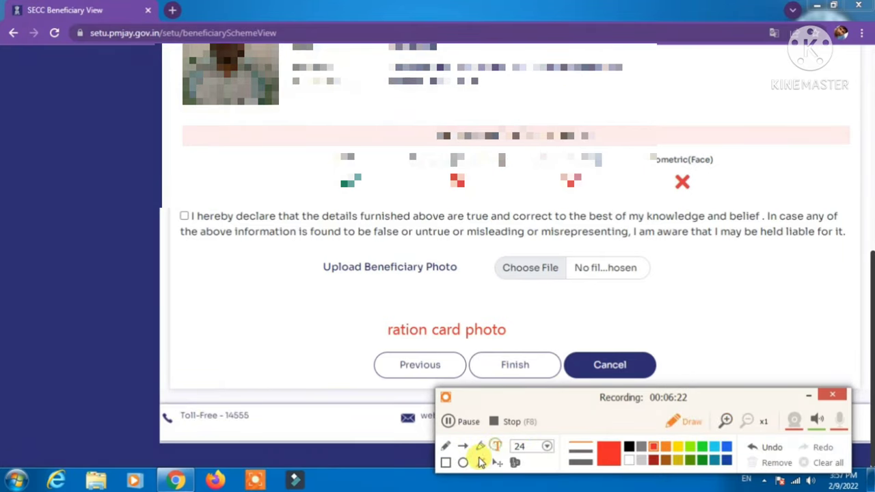
click(446, 463)
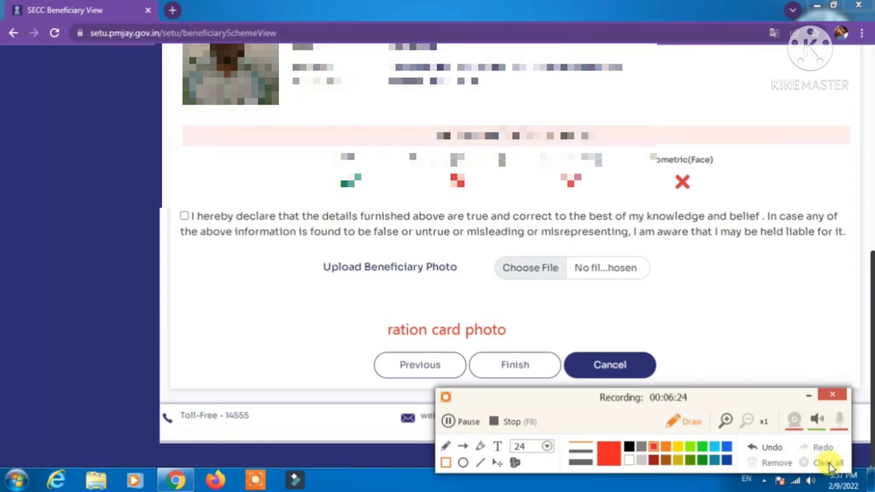
click(763, 447)
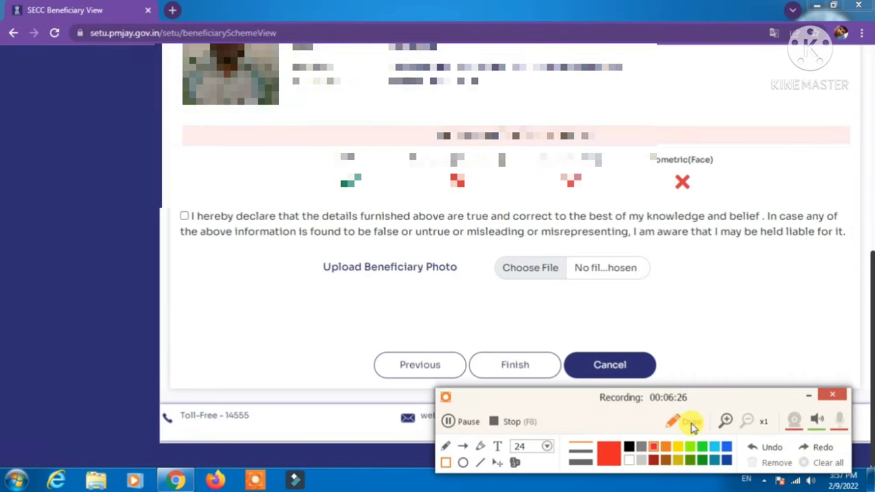
click(691, 423)
click(692, 424)
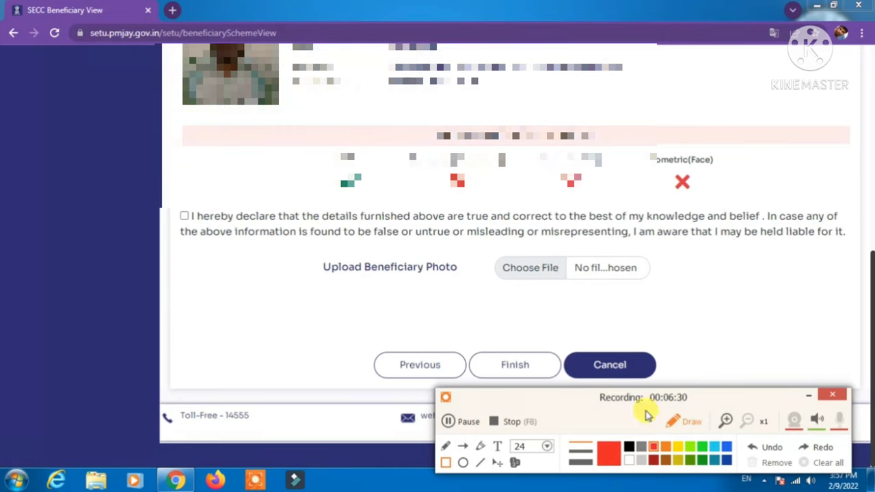
click(680, 422)
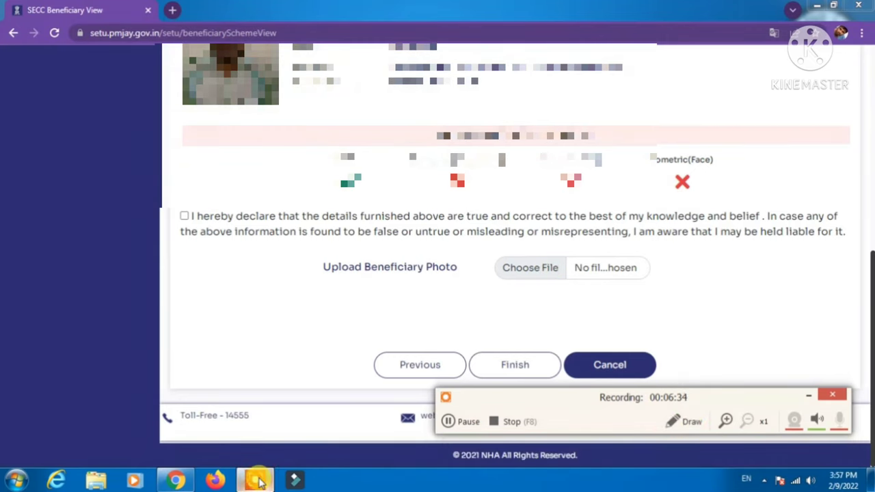
click(448, 422)
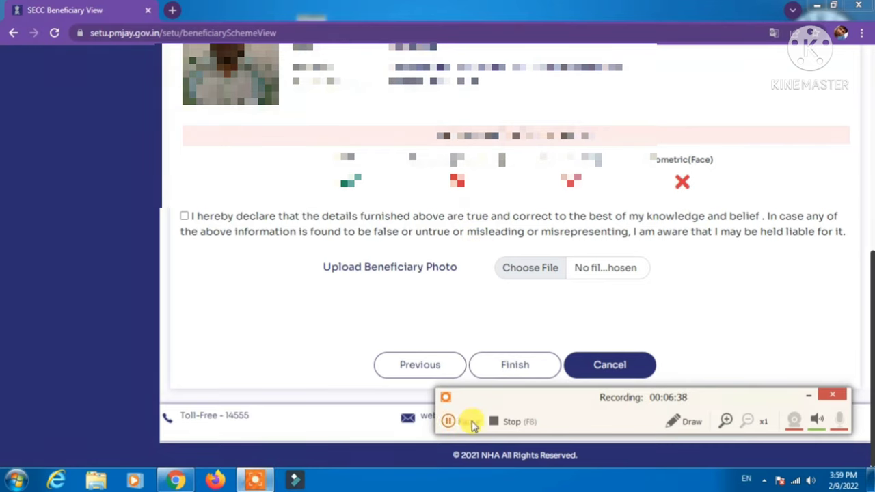
click(672, 420)
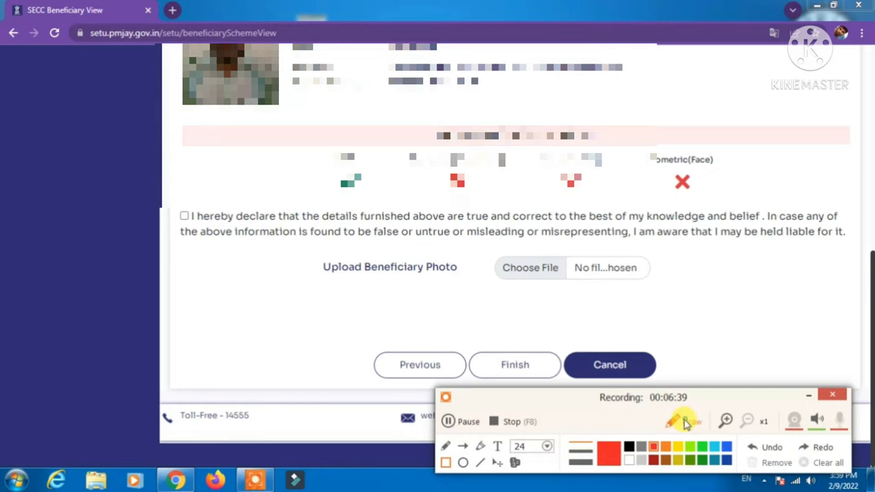
click(445, 463)
mouse_move(482, 242)
mouse_down()
mouse_move(502, 272)
mouse_move(691, 297)
mouse_up()
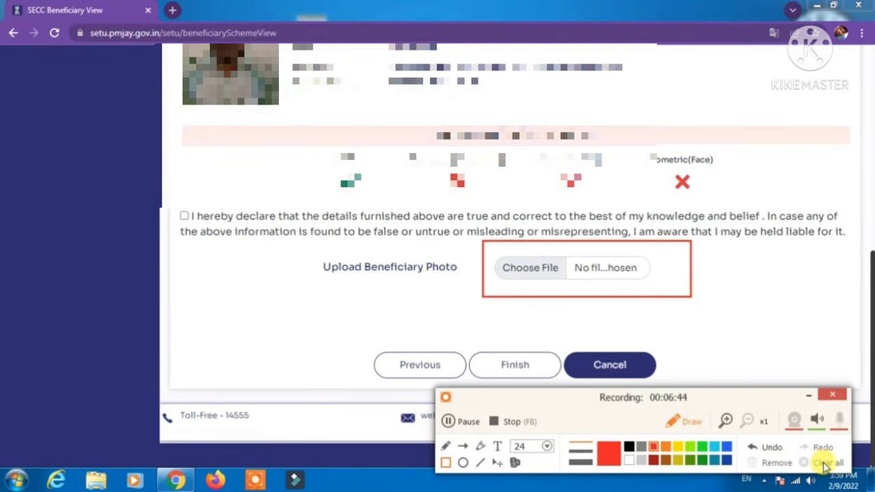
click(683, 421)
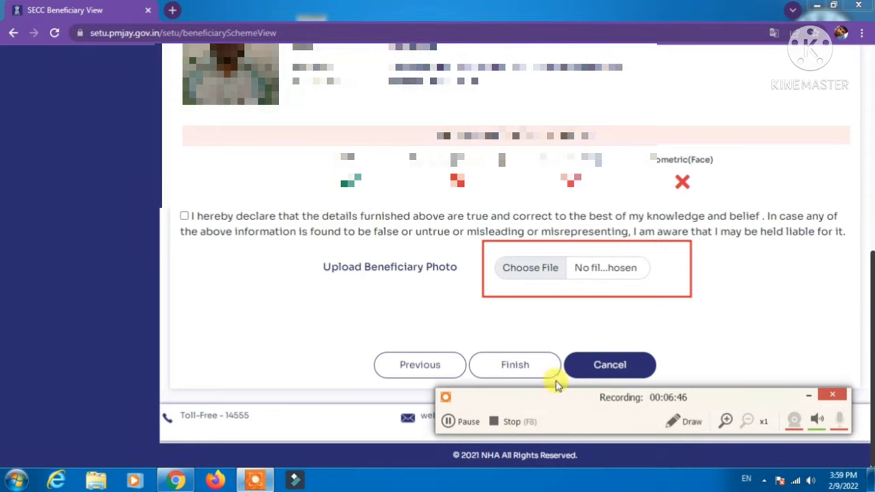
click(692, 422)
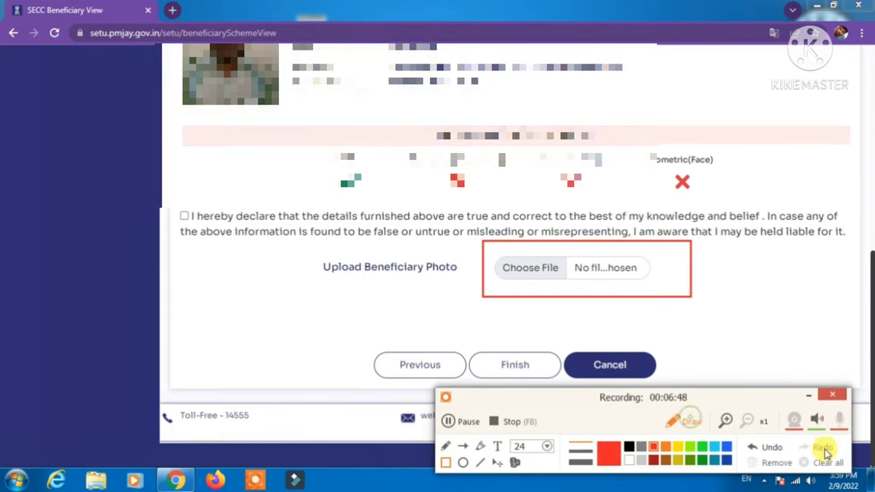
click(756, 447)
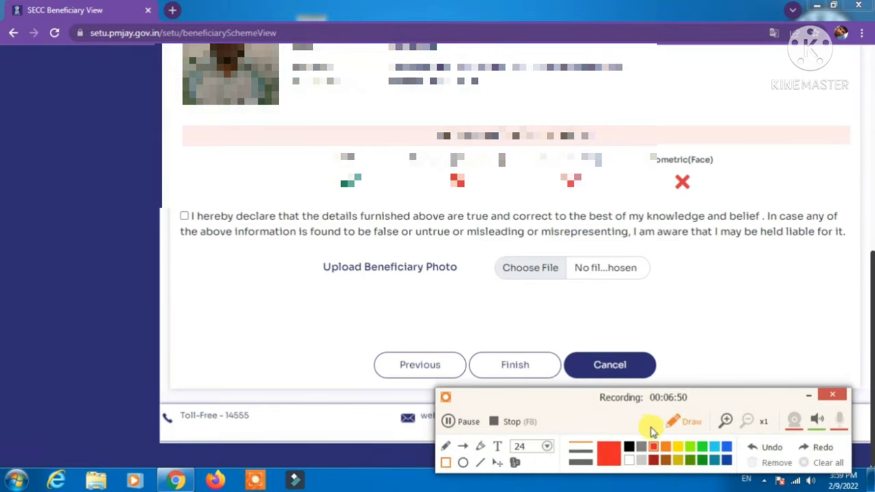
click(690, 421)
Attach the WhatsApp JPEG from the Desktop as the beneficiary photo.
click(528, 267)
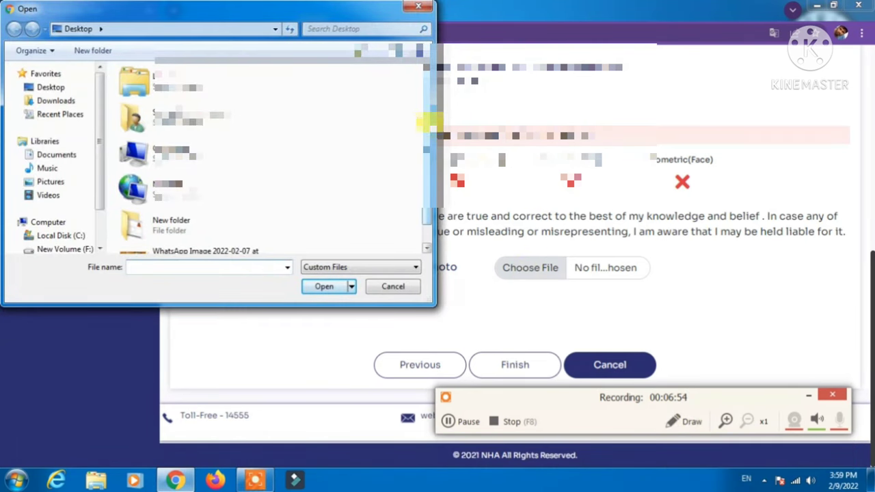
drag(427, 122, 423, 172)
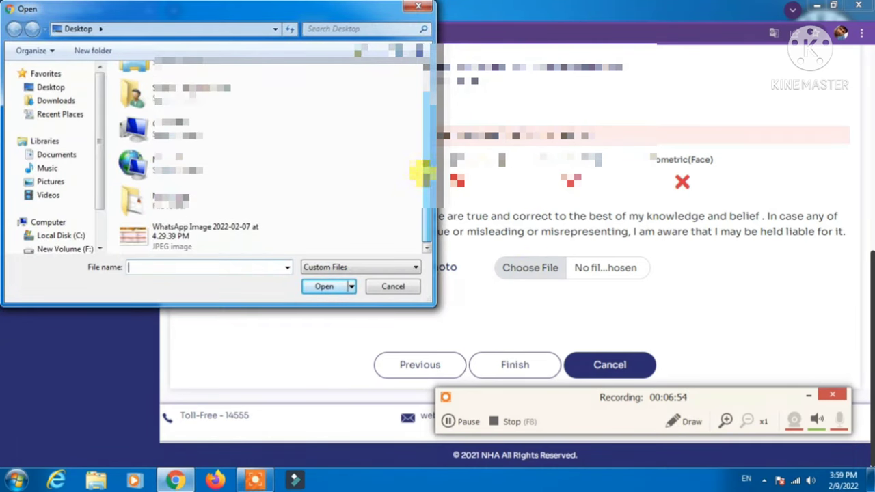
click(213, 239)
click(340, 288)
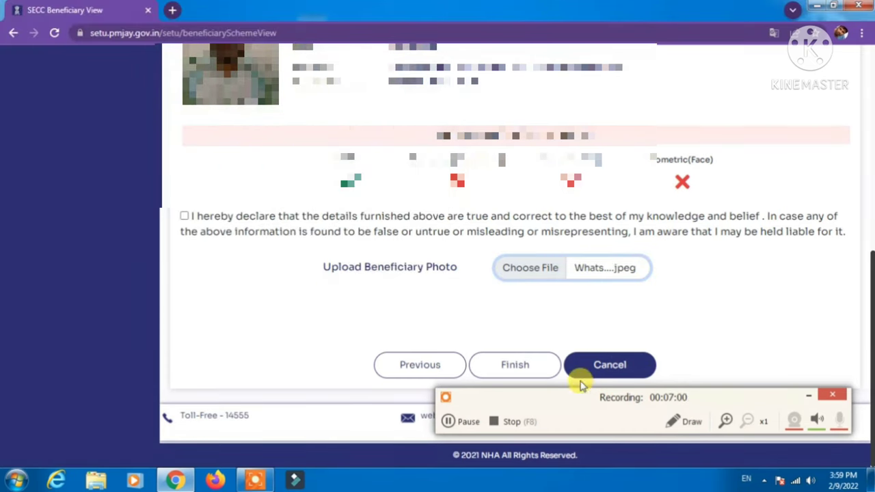
Highlight the Finish button with an annotation box, then submit, getting 'Please check declaration.'.
click(684, 421)
mouse_move(469, 336)
mouse_down()
mouse_move(469, 345)
mouse_move(562, 386)
mouse_up()
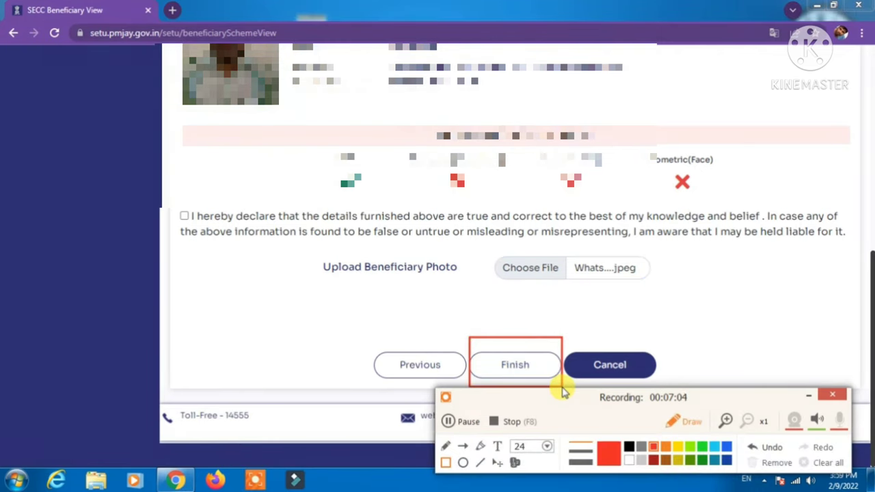
click(768, 448)
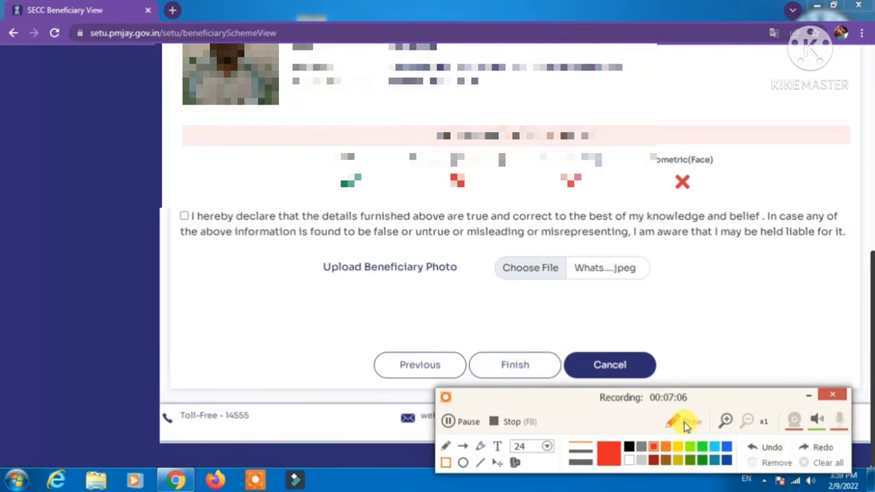
click(680, 420)
click(539, 371)
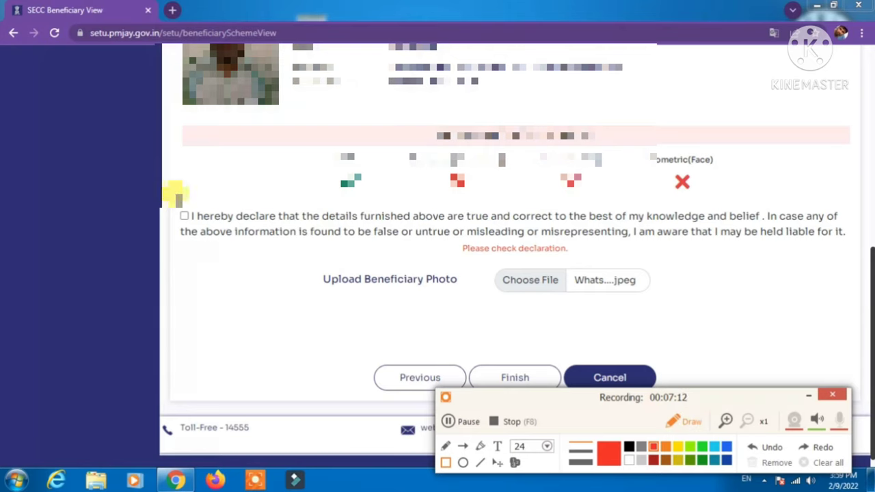
Mark the declaration checkbox with an annotation box, then tick 'I hereby declare…'.
drag(175, 195, 198, 232)
click(689, 422)
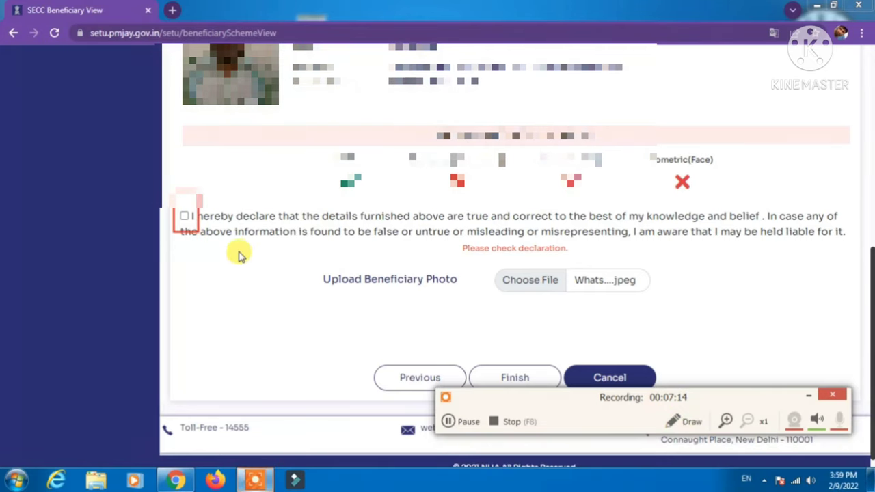
click(685, 475)
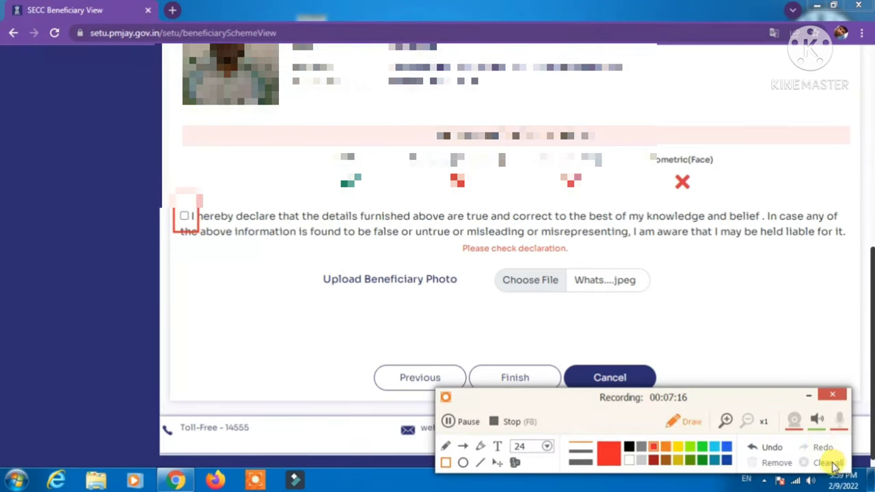
click(755, 447)
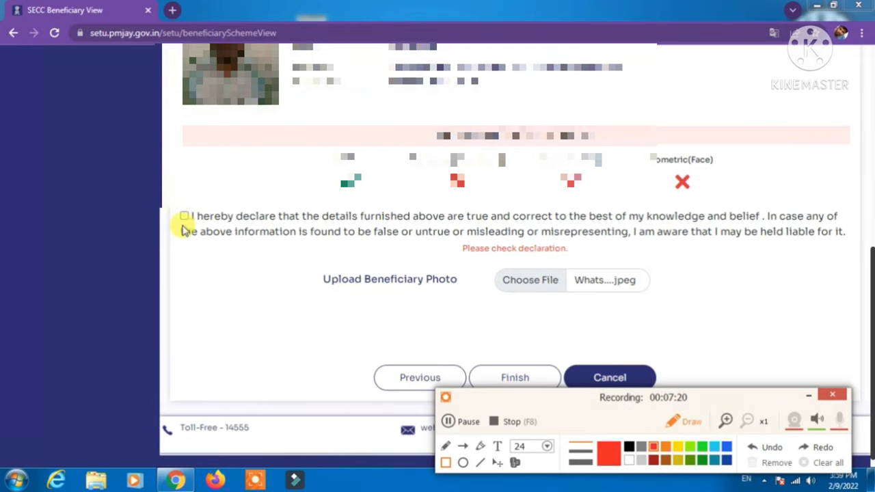
click(678, 424)
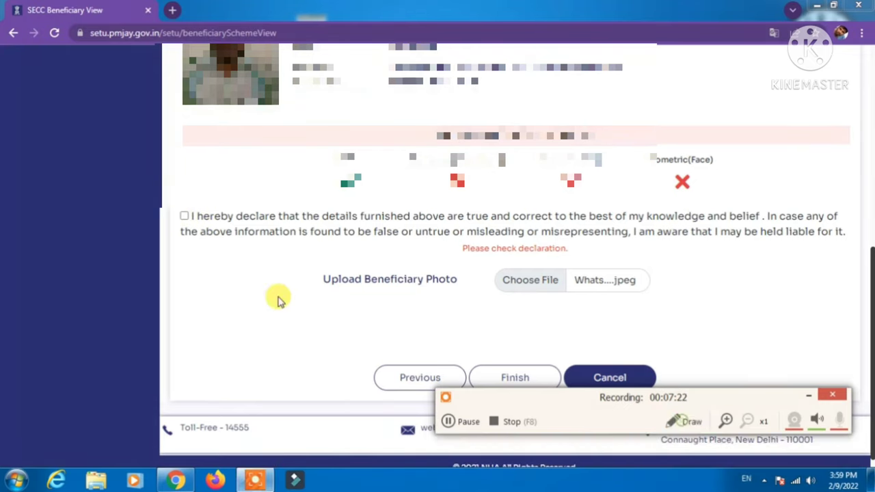
click(184, 216)
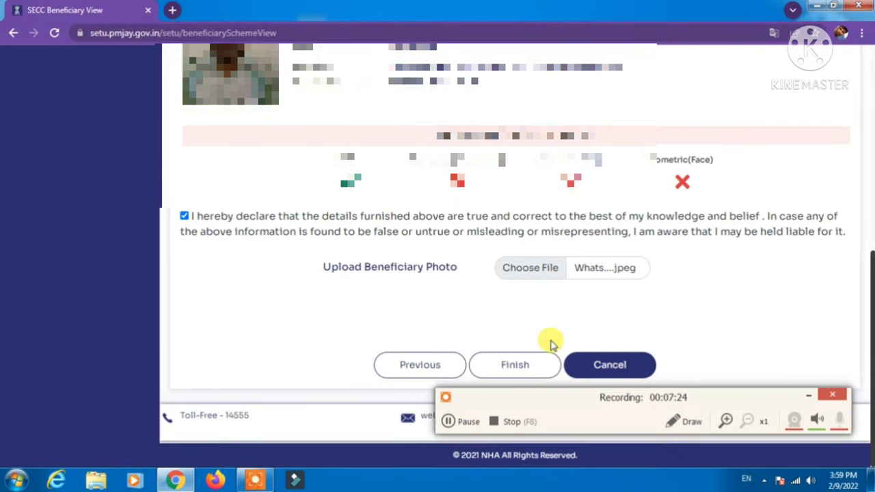
Submit the review and box the 'Beneficiary Already Apply for Scheme.' message.
click(518, 363)
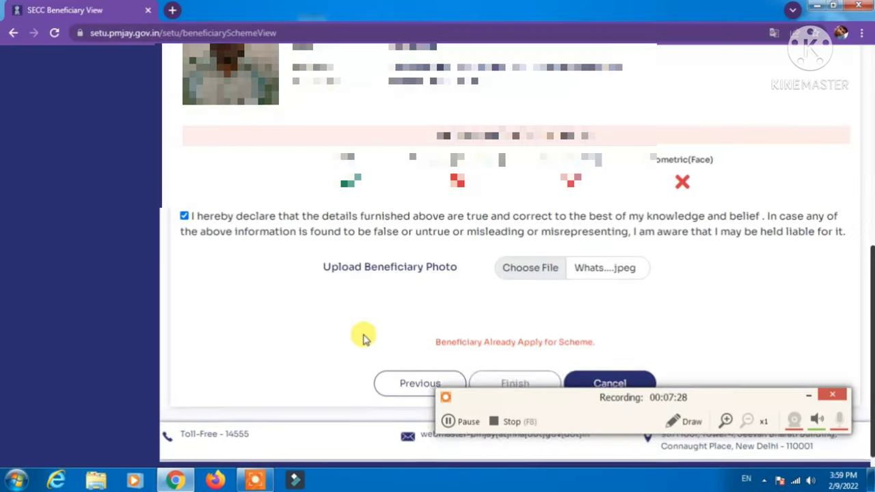
scroll(519, 284, down, 1)
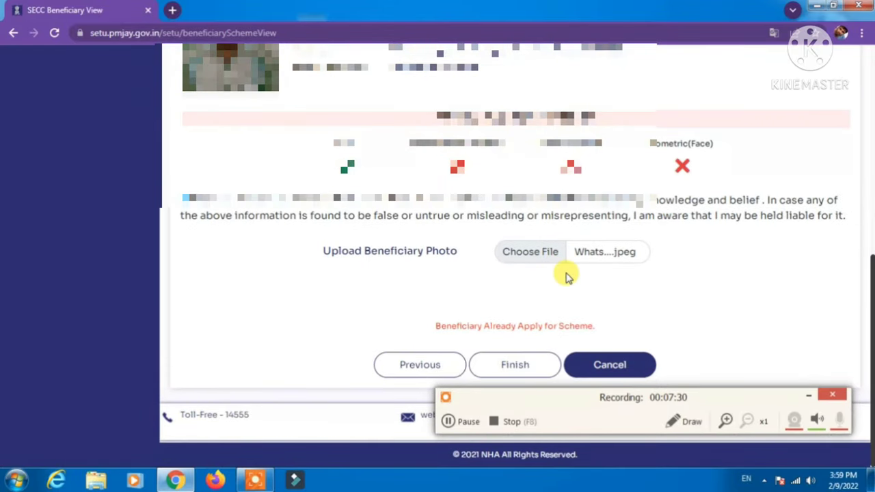
click(689, 420)
mouse_move(424, 302)
mouse_down()
mouse_move(515, 347)
mouse_move(617, 343)
mouse_up()
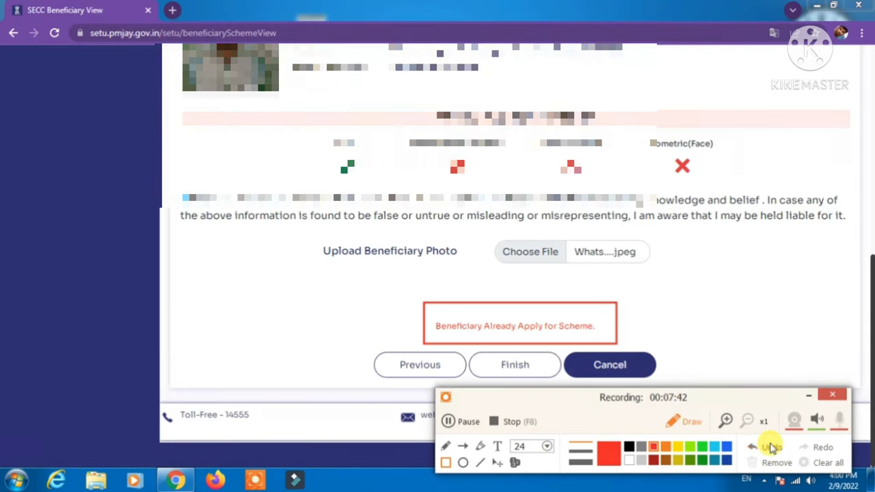
click(771, 448)
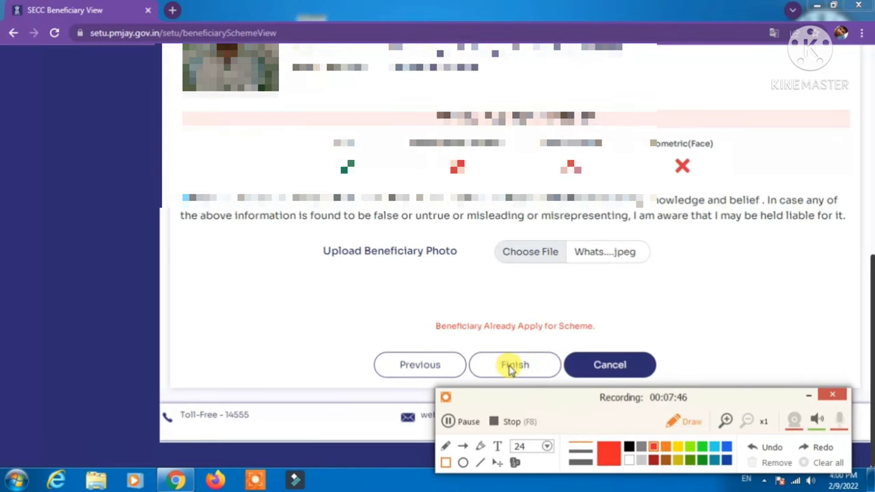
Add the annotation text note 'Alreaine pahle hi app' below the photo upload.
click(497, 446)
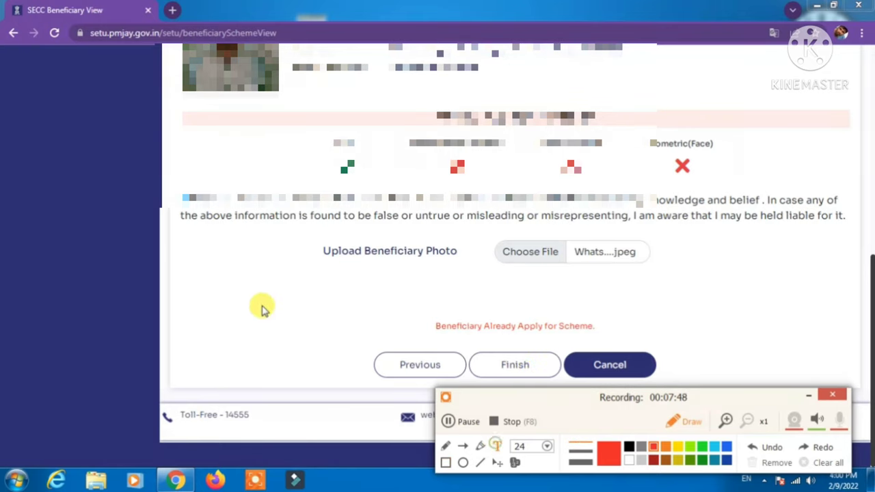
click(258, 293)
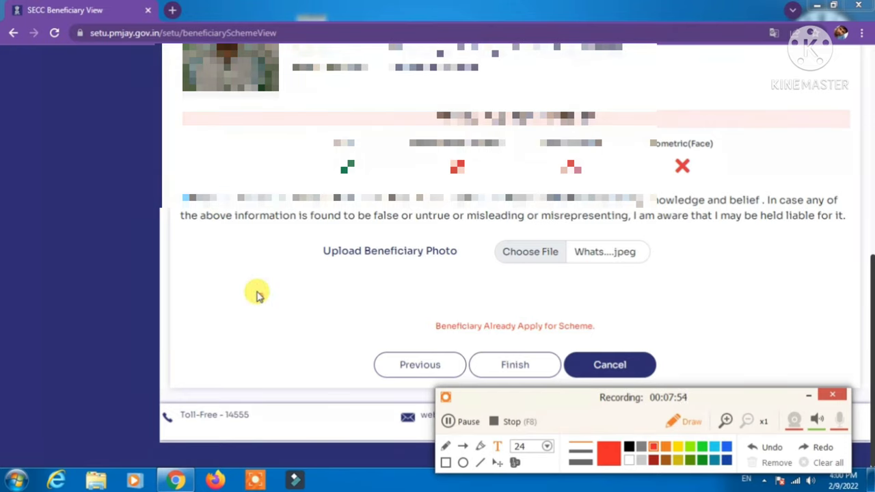
text(Alre)
text(aine)
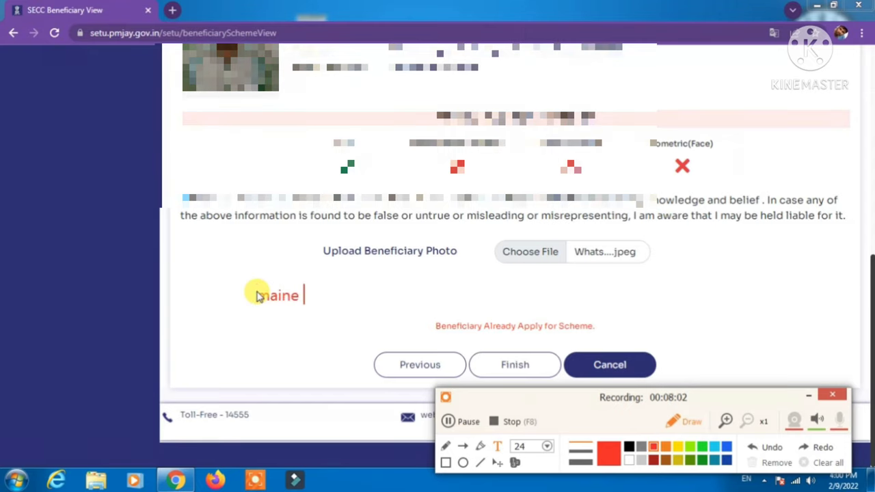
text( pahle hi)
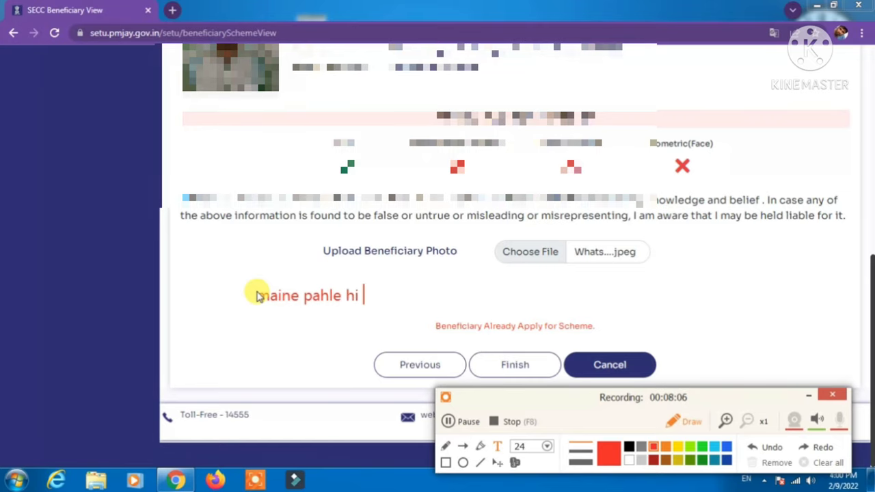
text( appl)
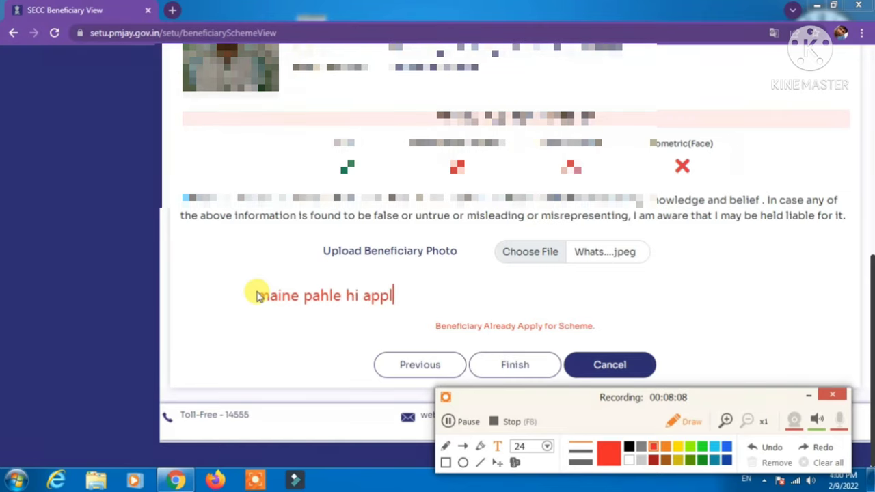